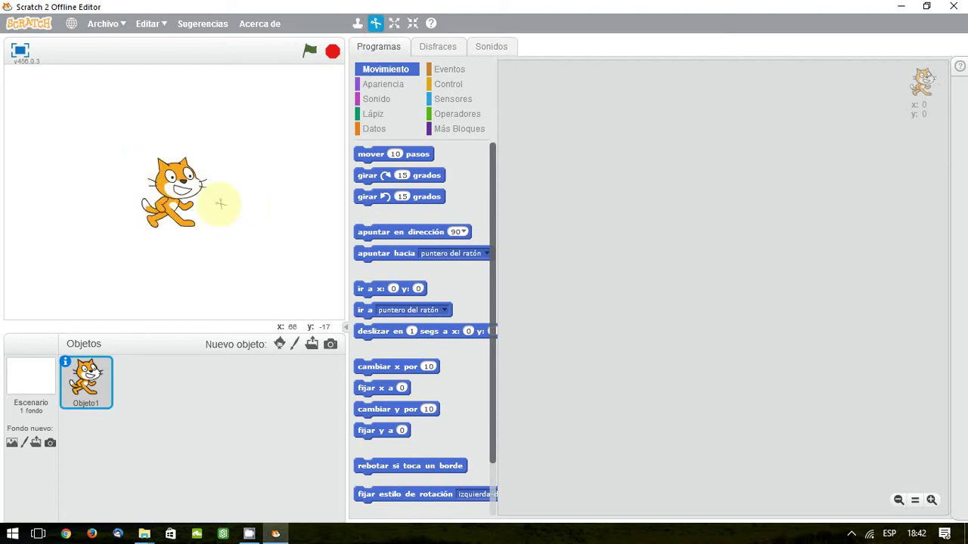
Delete the cat sprite from the stage and view the sprite library without choosing an object
{"action": "left_click", "coordinate": [174, 182]}
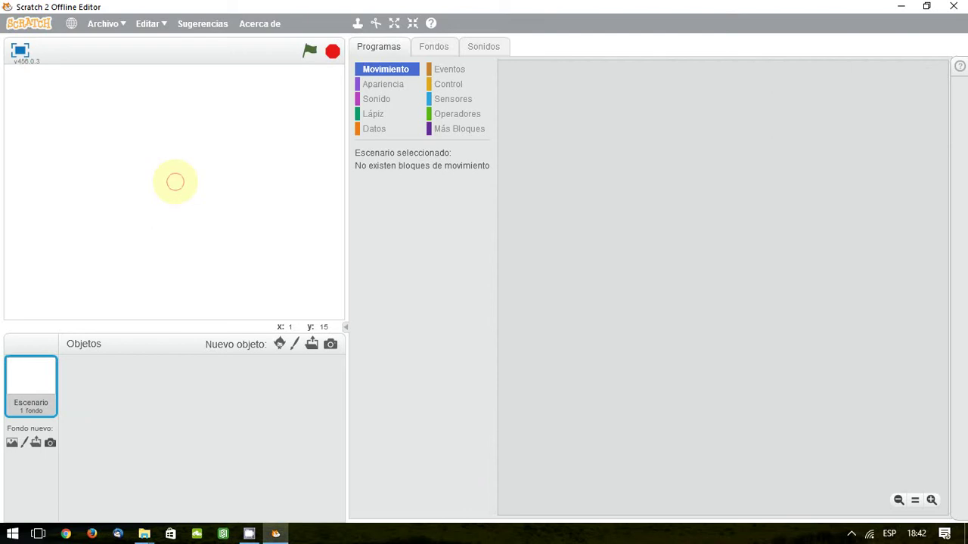
{"action": "left_click", "coordinate": [283, 347]}
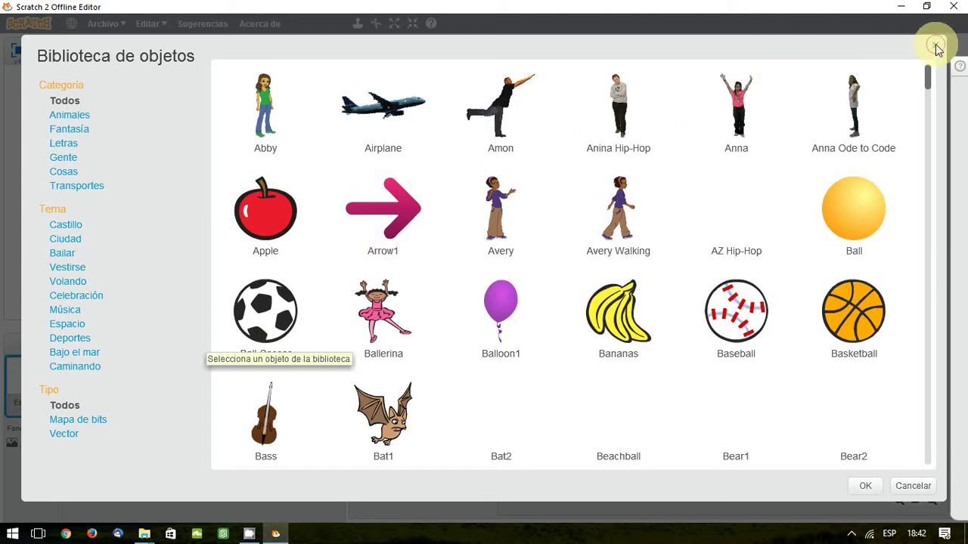
{"action": "left_click", "coordinate": [901, 486]}
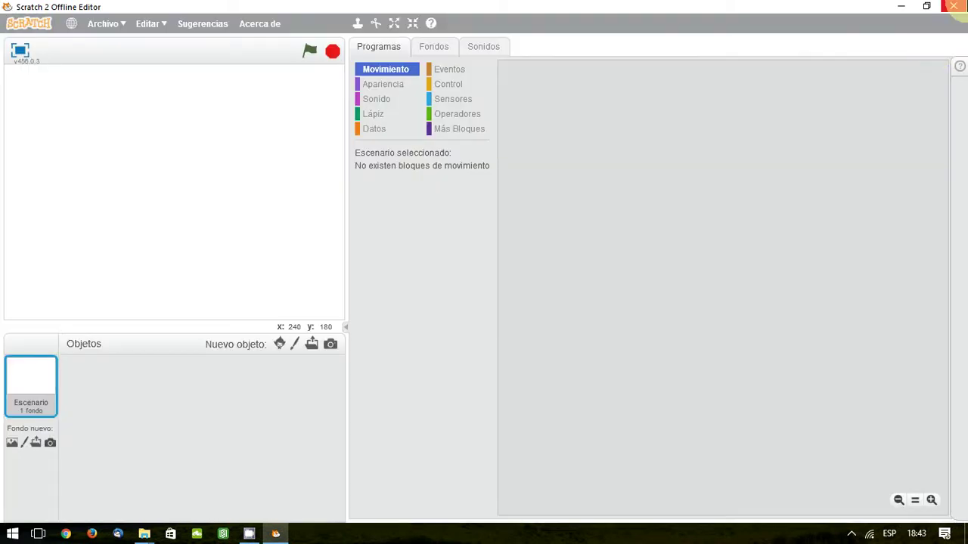
Create a new hand-painted sprite and name it Coche1
{"action": "left_click", "coordinate": [295, 344]}
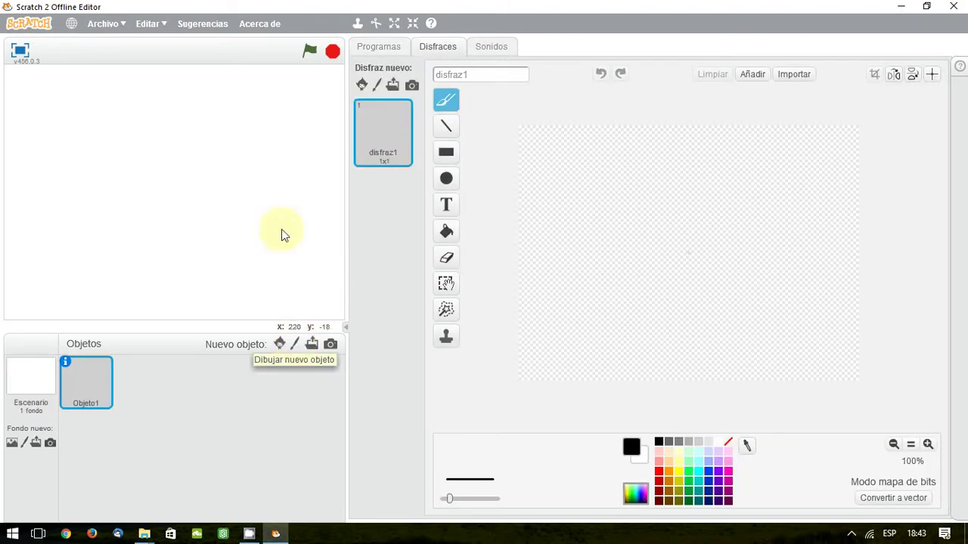
{"action": "left_click", "coordinate": [65, 363]}
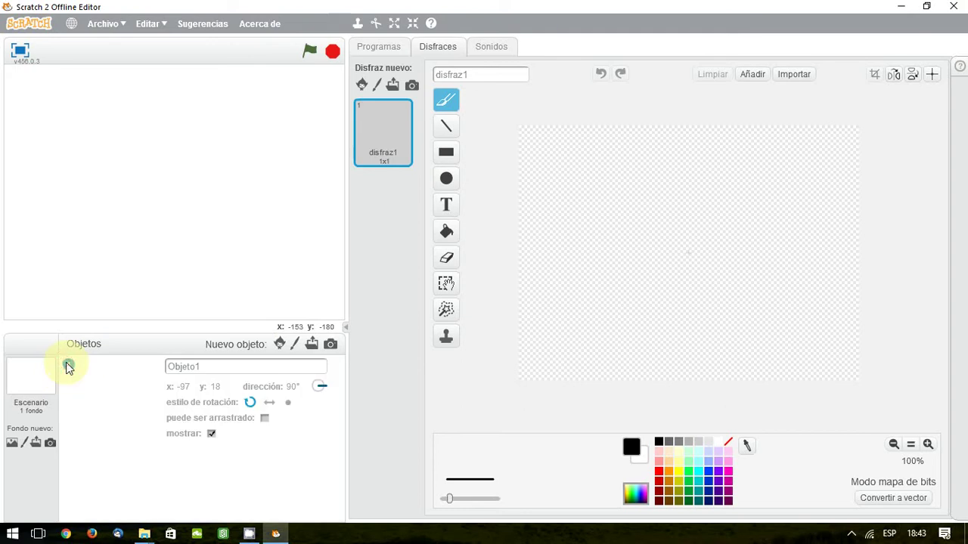
{"action": "left_click_drag", "start_coordinate": [194, 366], "coordinate": [162, 368]}
{"action": "type", "text": "Coche1"}
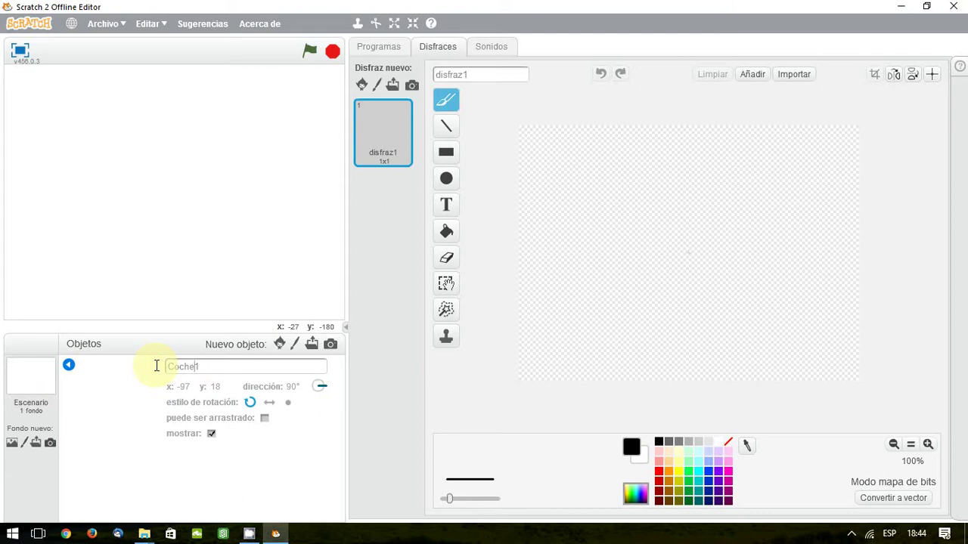
{"action": "left_click", "coordinate": [68, 365]}
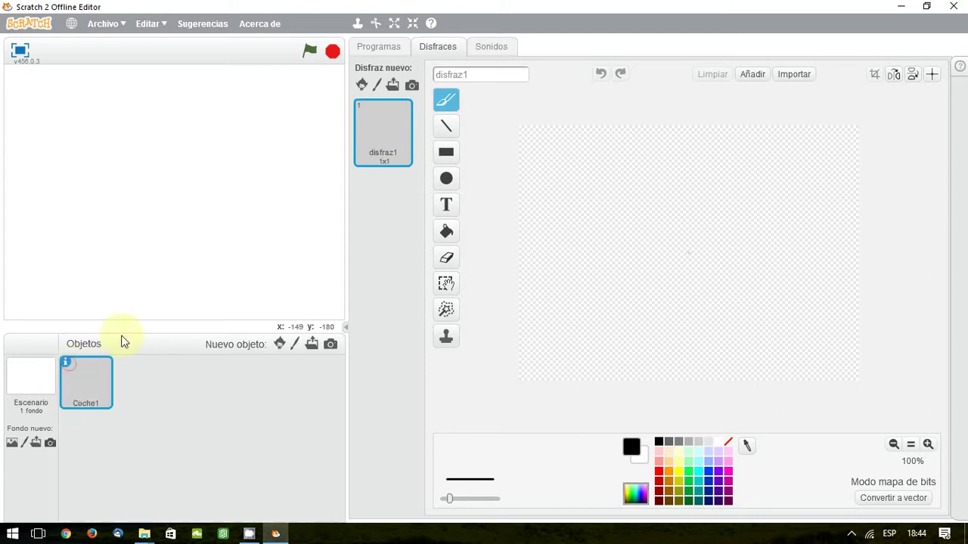
Draw an outlined black rectangle about 117x59 as the car body, with a narrow outlined ellipse centred on its right edge
{"action": "left_click", "coordinate": [446, 156]}
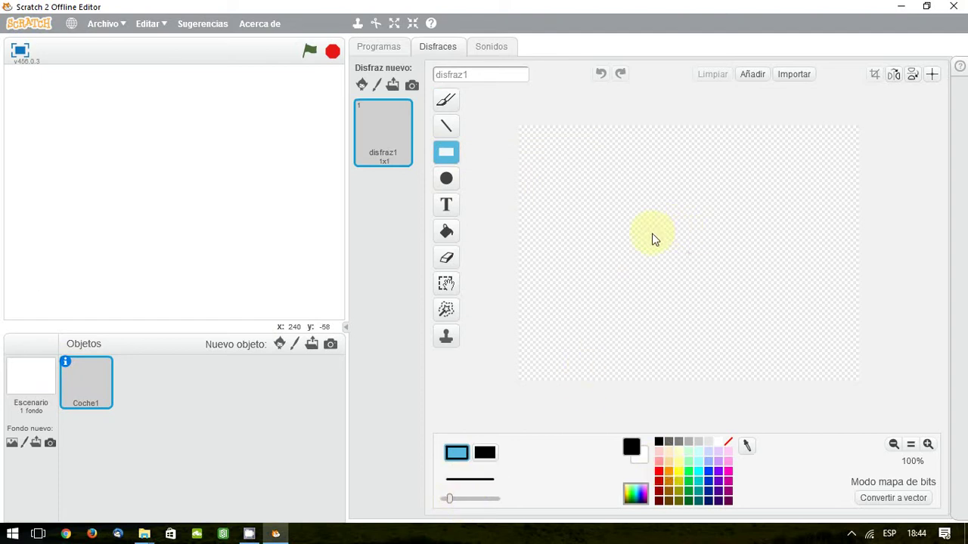
{"action": "left_click_drag", "start_coordinate": [653, 234], "coordinate": [734, 273]}
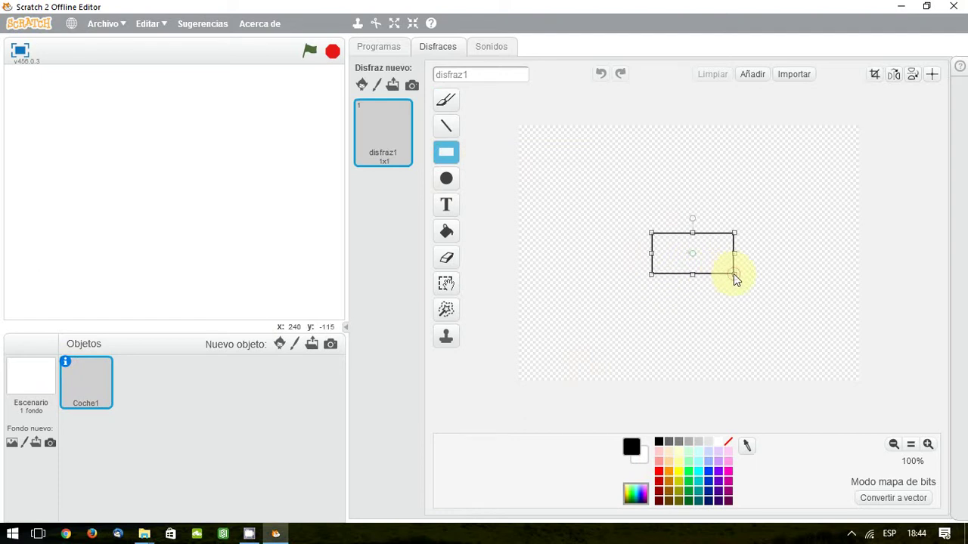
{"action": "left_click", "coordinate": [448, 178]}
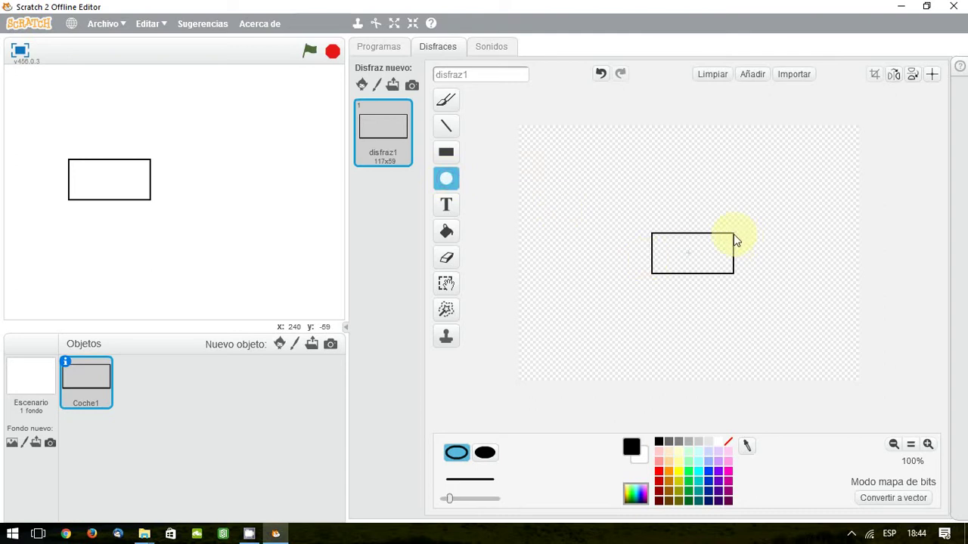
{"action": "left_click_drag", "start_coordinate": [733, 235], "coordinate": [733, 257]}
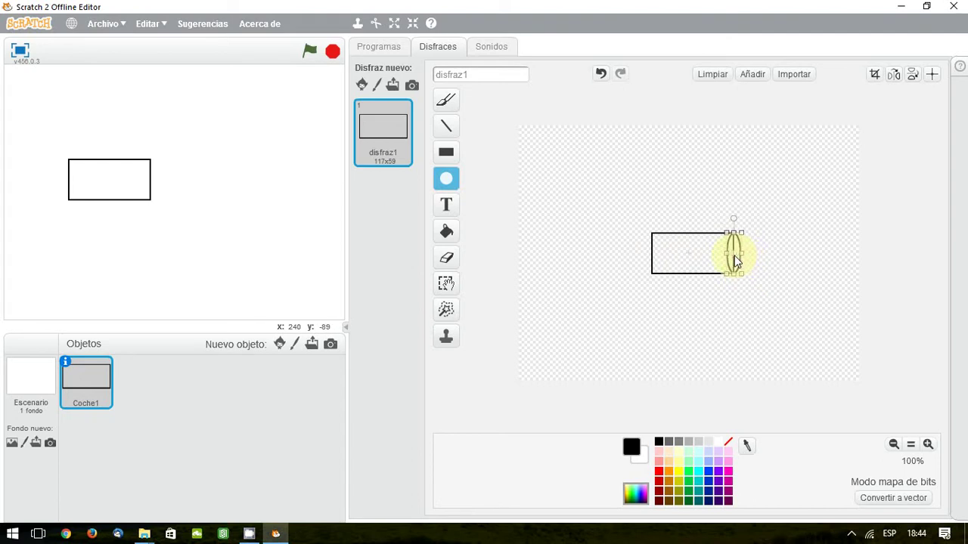
Draw an outlined cabin rectangle inside the car body and a tiny exhaust rectangle at the lower end of its left edge
{"action": "left_click", "coordinate": [453, 158]}
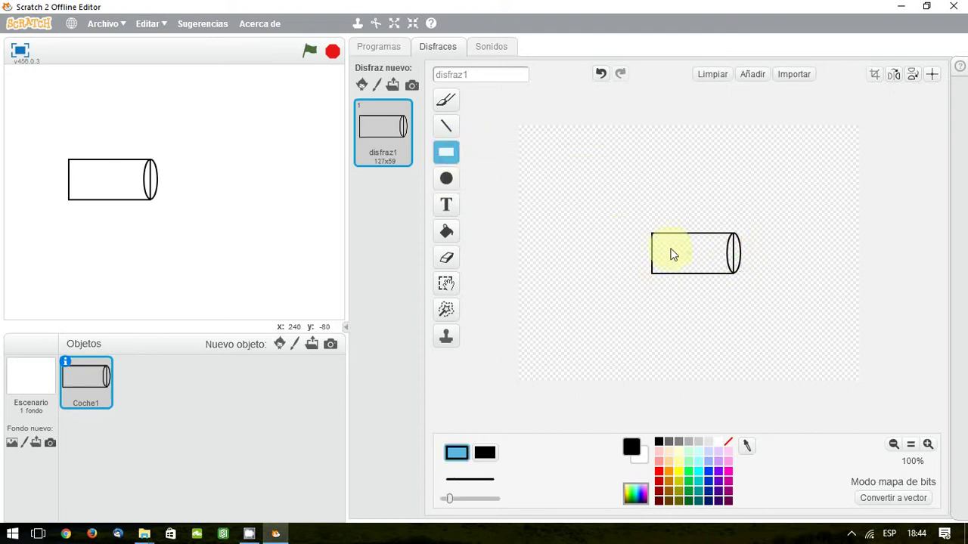
{"action": "left_click_drag", "start_coordinate": [667, 242], "coordinate": [710, 265]}
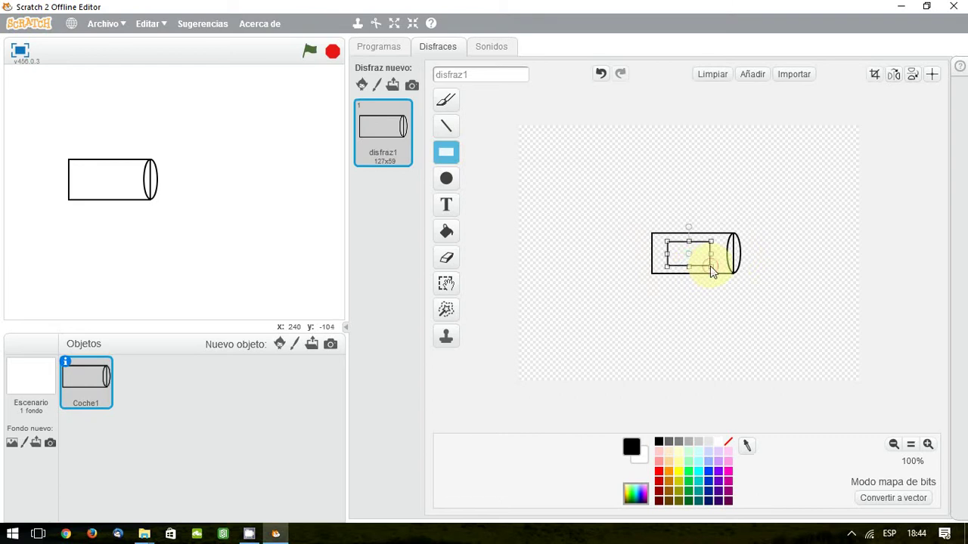
{"action": "left_click", "coordinate": [448, 153]}
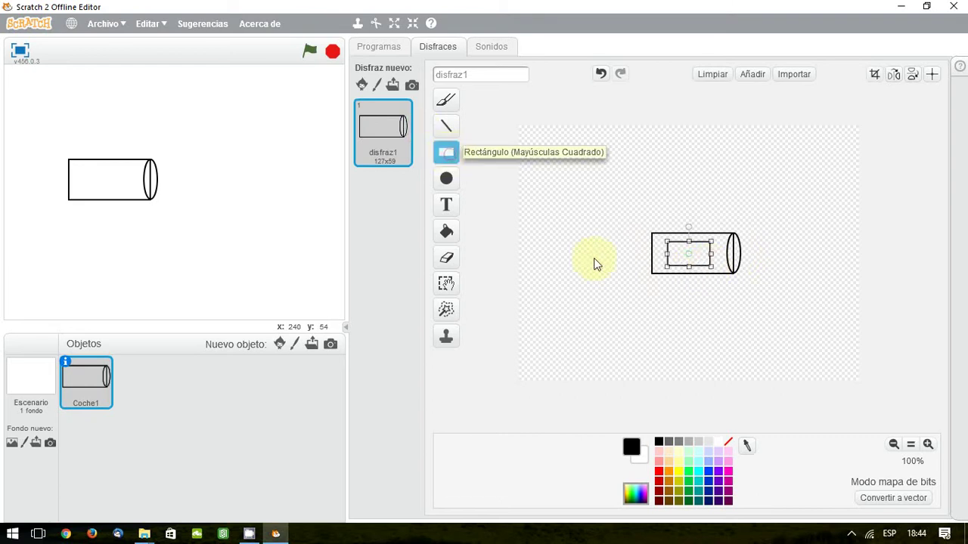
{"action": "left_click", "coordinate": [644, 264]}
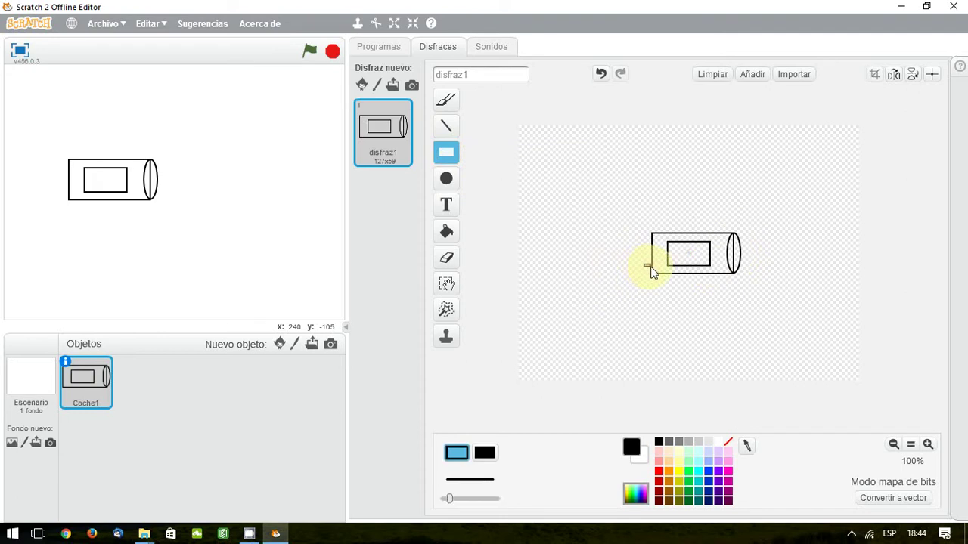
{"action": "left_click", "coordinate": [648, 266]}
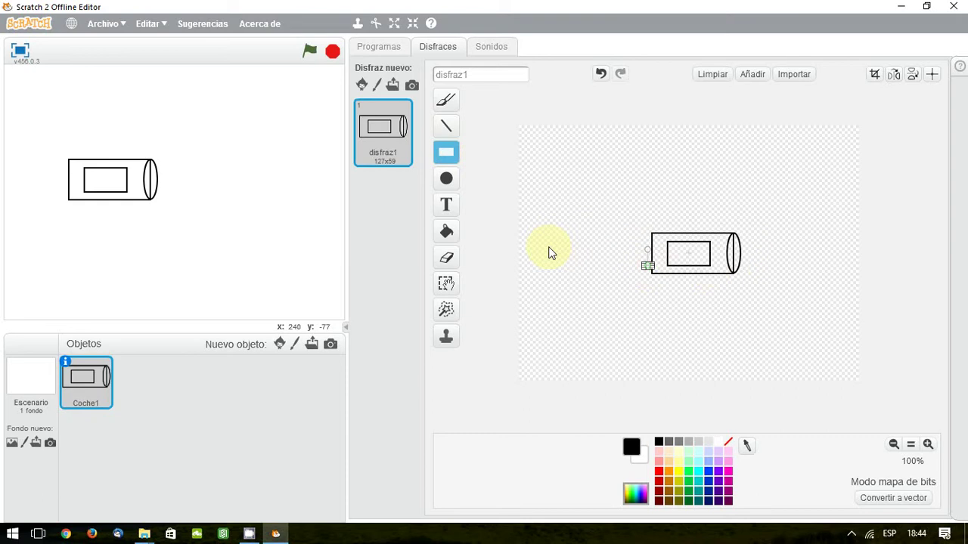
Draw a small filled red rectangle on the upper right corner of the car body
{"action": "left_click", "coordinate": [446, 154]}
{"action": "left_click", "coordinate": [660, 469]}
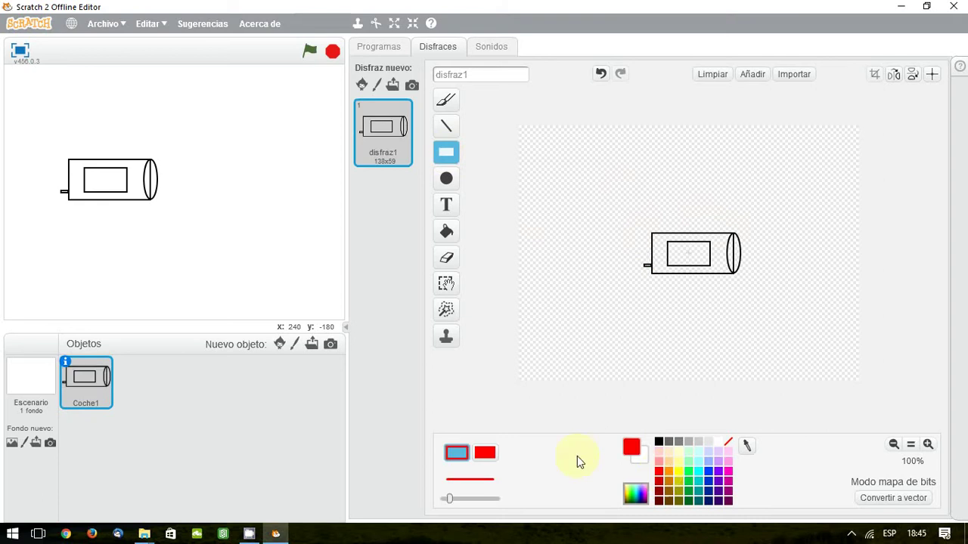
{"action": "left_click", "coordinate": [487, 456]}
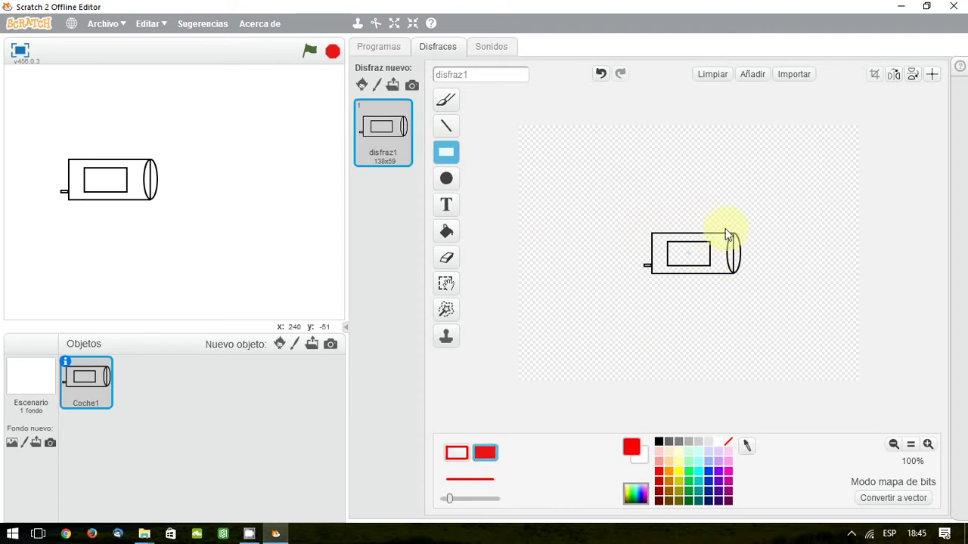
{"action": "left_click_drag", "start_coordinate": [726, 230], "coordinate": [738, 236]}
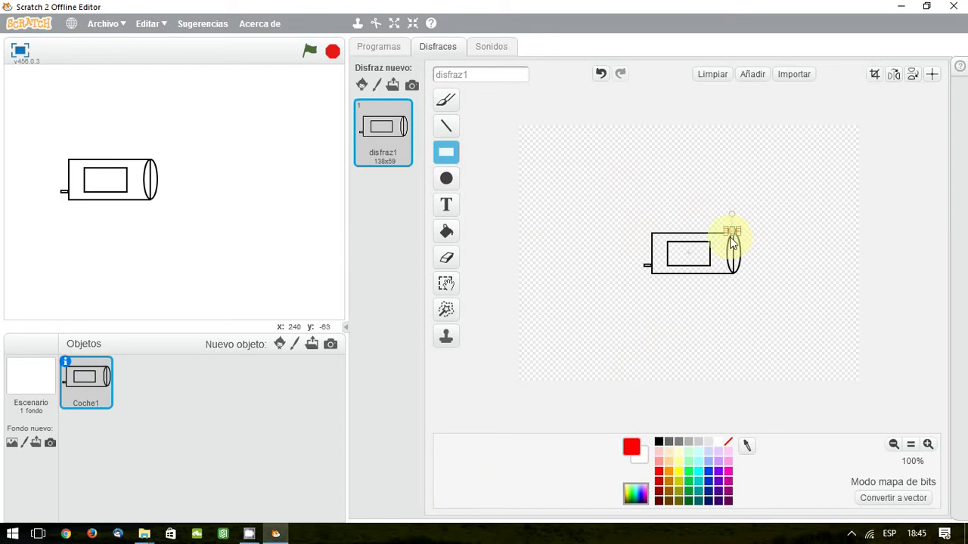
Duplicate the red rectangle onto the body's lower right corner and the middle of its rounded front
{"action": "left_click", "coordinate": [732, 244]}
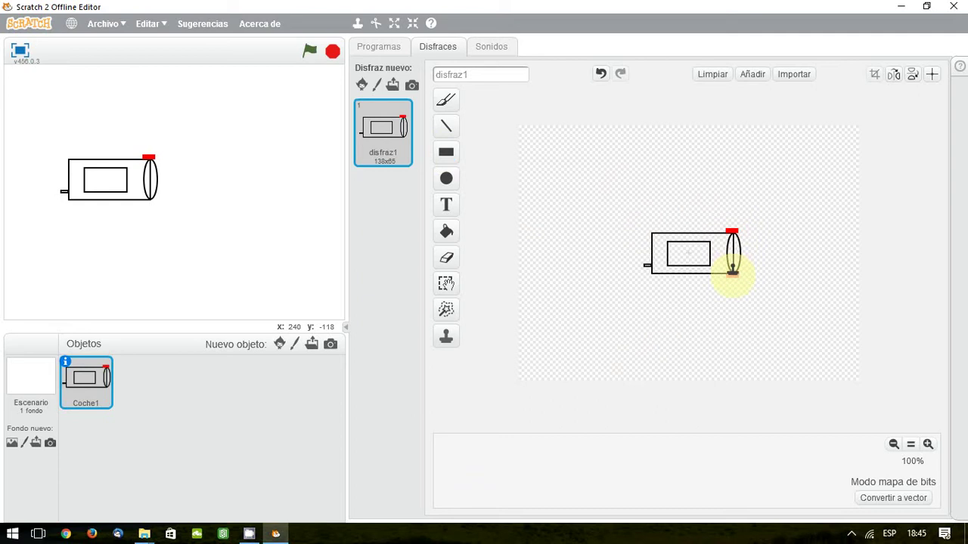
{"action": "left_click", "coordinate": [732, 270]}
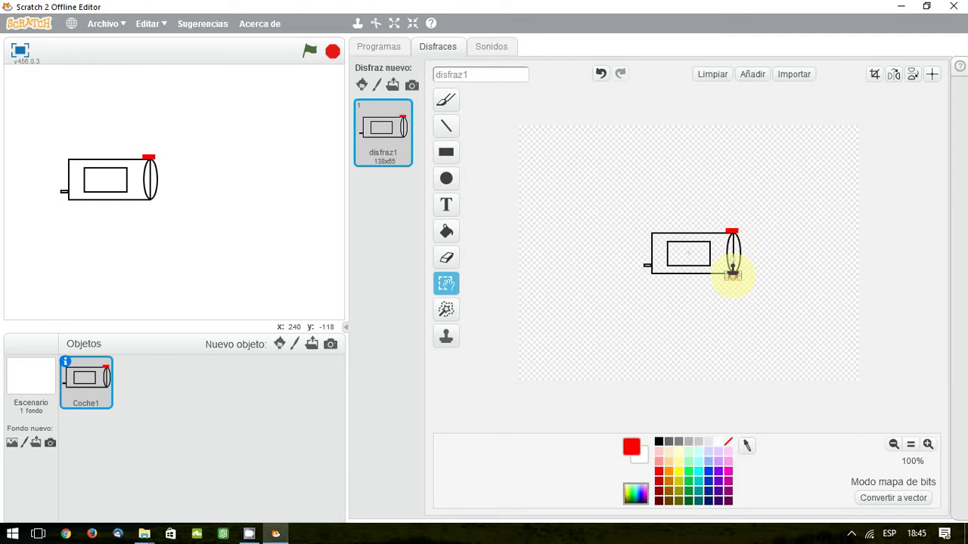
{"action": "left_click", "coordinate": [732, 270]}
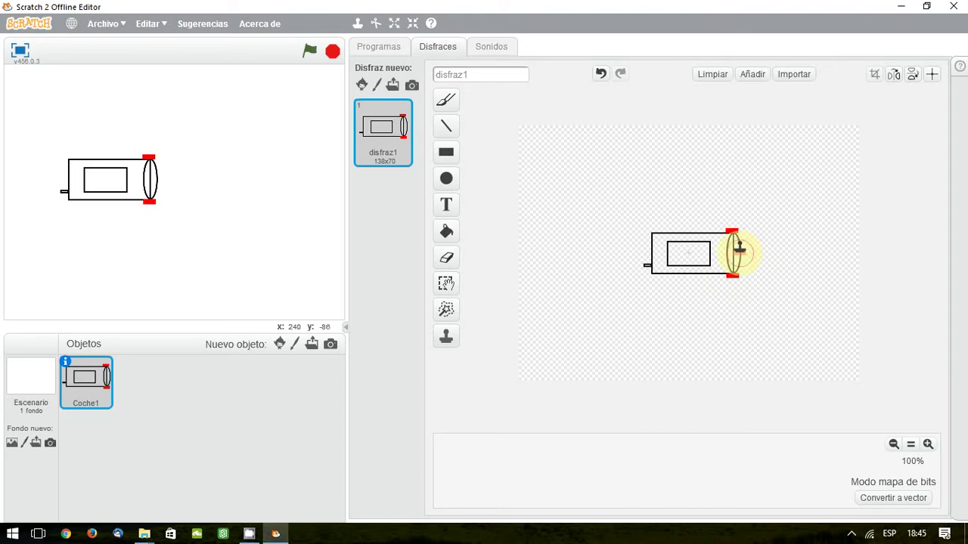
{"action": "left_click", "coordinate": [739, 247]}
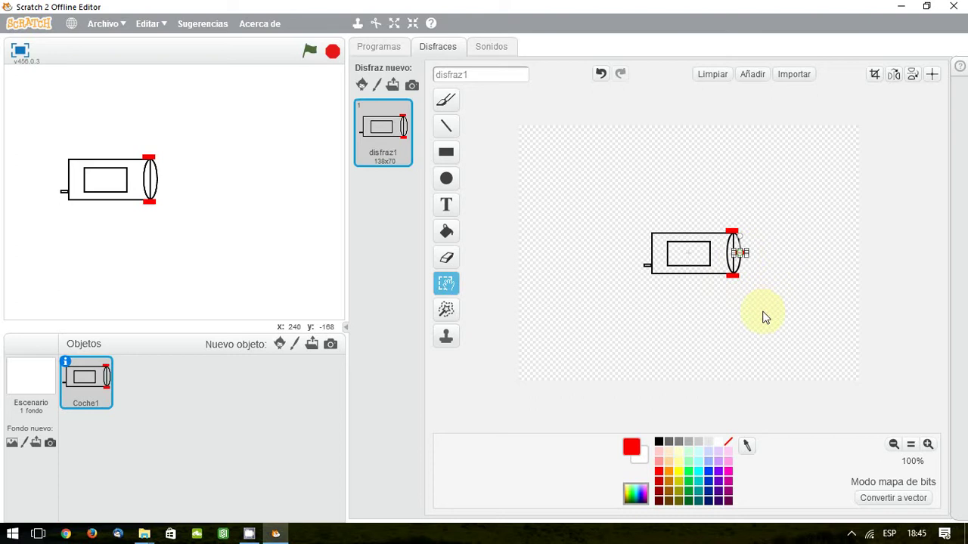
{"action": "left_click", "coordinate": [700, 316]}
{"action": "left_click", "coordinate": [446, 181]}
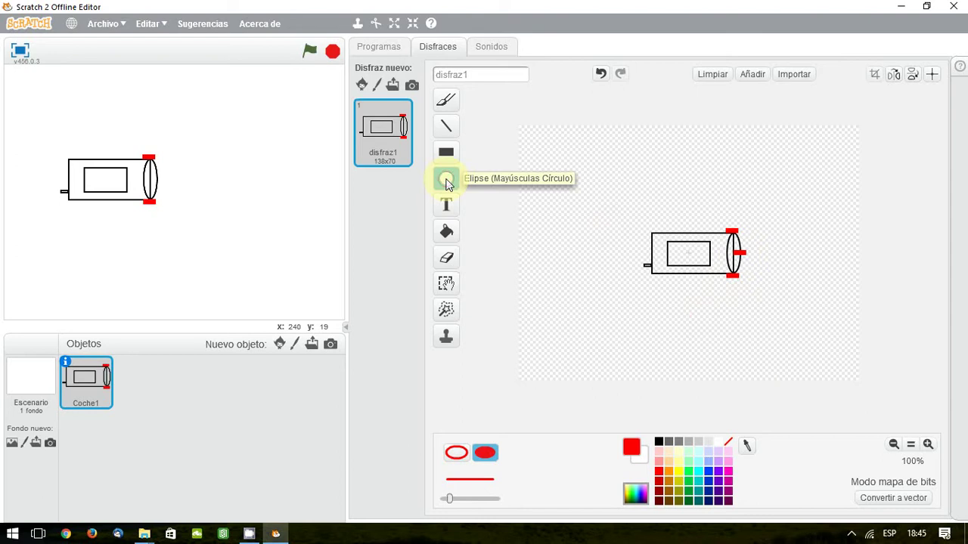
{"action": "left_click", "coordinate": [657, 234]}
{"action": "mouse_move", "coordinate": [657, 234]}
{"action": "left_mouse_down"}
{"action": "mouse_move", "coordinate": [667, 237]}
{"action": "mouse_move", "coordinate": [666, 227]}
{"action": "left_mouse_up"}
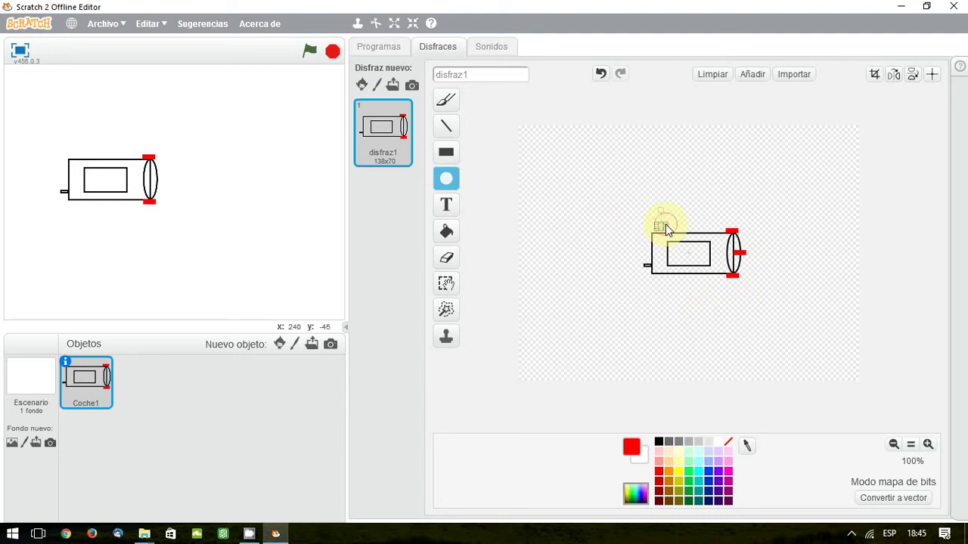
{"action": "left_click", "coordinate": [665, 226]}
Draw a small filled black ellipse and place it on the left edge of the cabin rectangle
{"action": "left_click", "coordinate": [659, 442]}
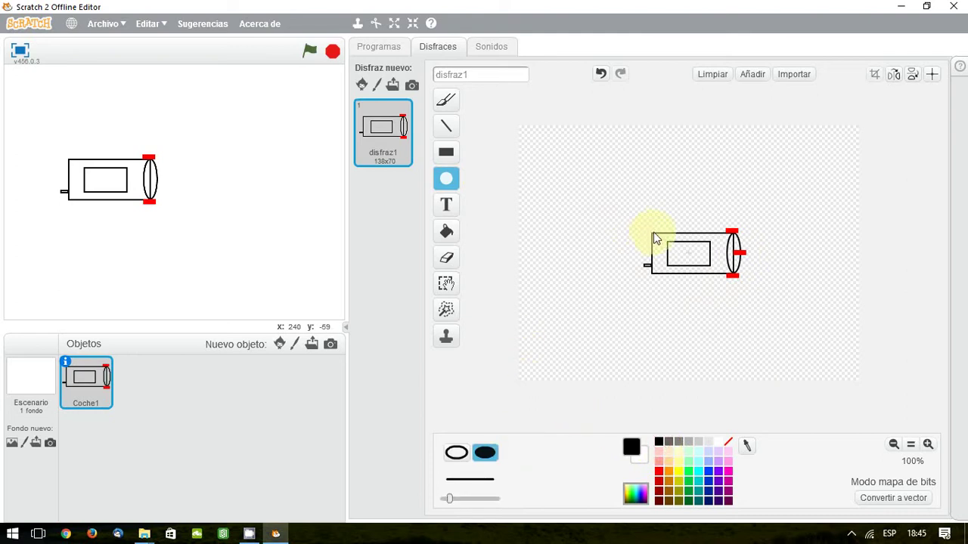
{"action": "left_click_drag", "start_coordinate": [658, 230], "coordinate": [671, 241]}
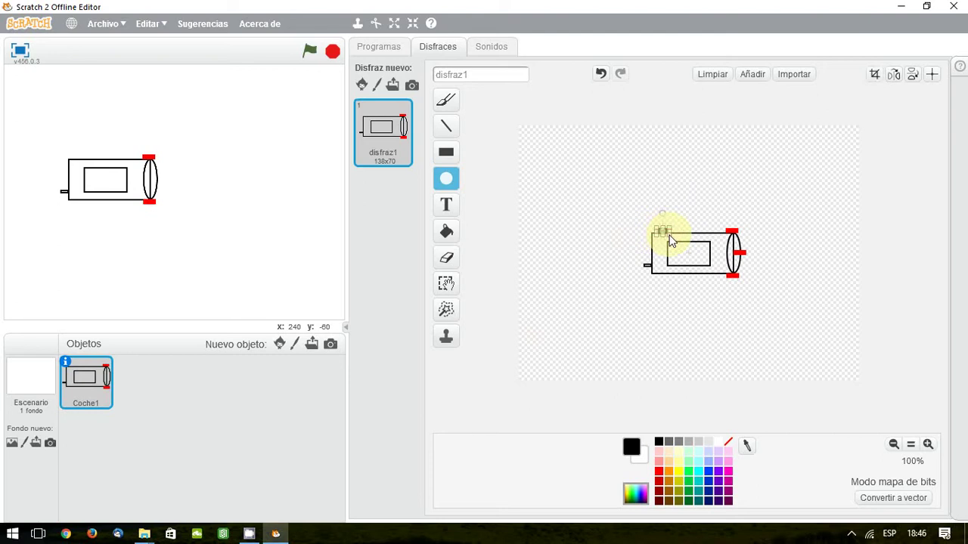
{"action": "left_click", "coordinate": [671, 241]}
{"action": "left_click_drag", "start_coordinate": [670, 241], "coordinate": [667, 254]}
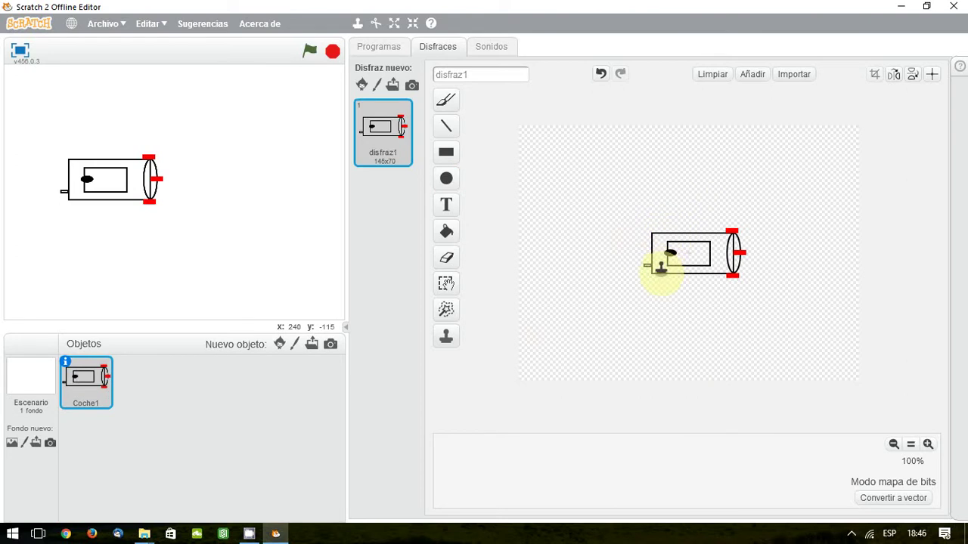
Stamp copies of the black ellipse as four wheels near the left and right ends of the body's top and bottom edges
{"action": "left_click", "coordinate": [660, 268]}
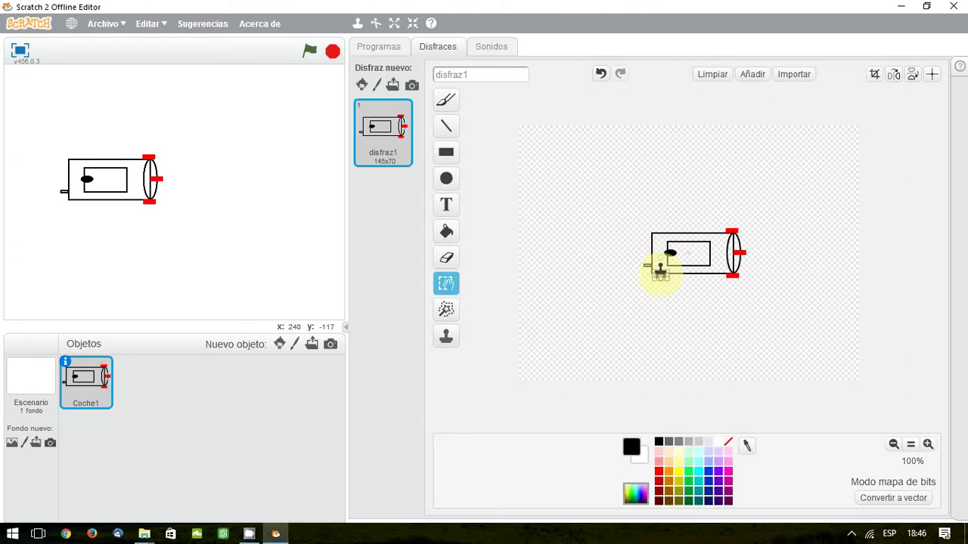
{"action": "left_click", "coordinate": [660, 268]}
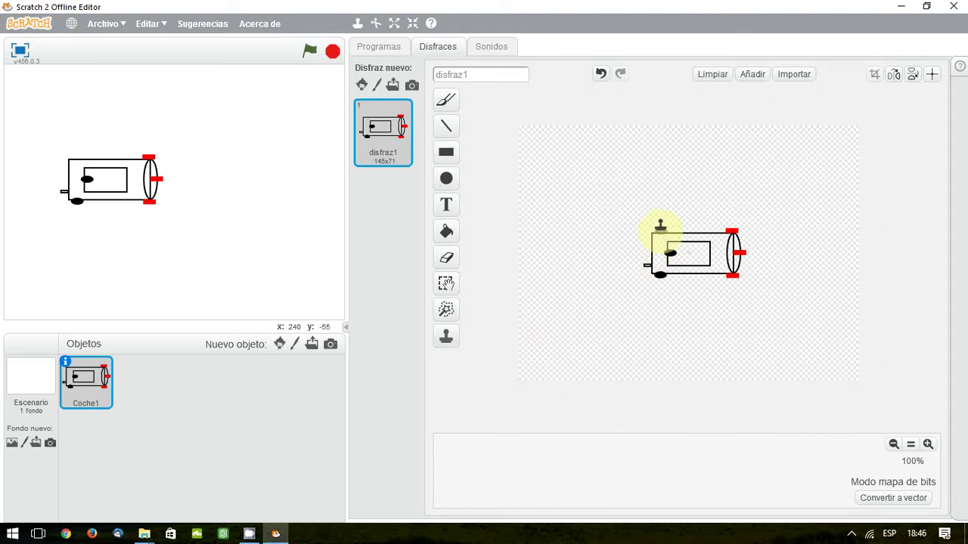
{"action": "left_click_drag", "start_coordinate": [651, 225], "coordinate": [667, 239]}
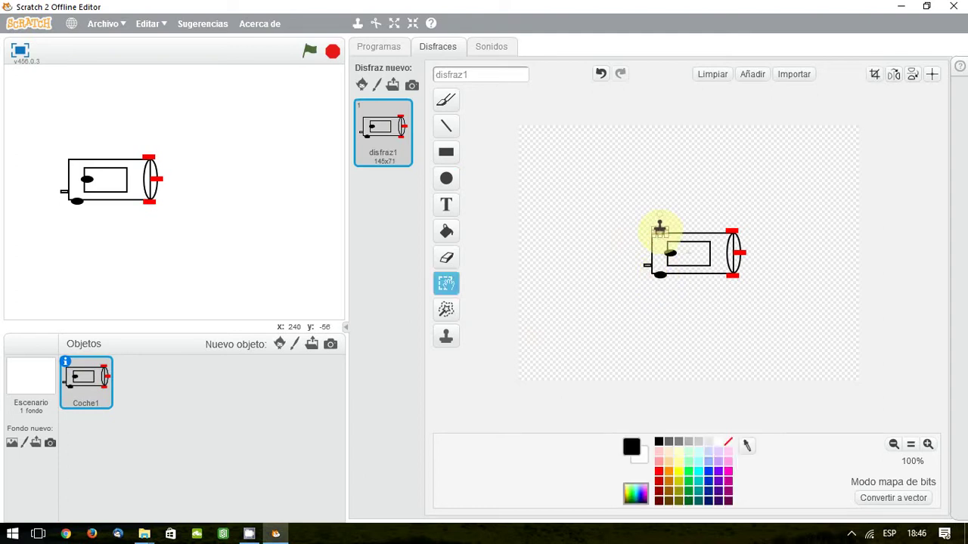
{"action": "left_click", "coordinate": [659, 231]}
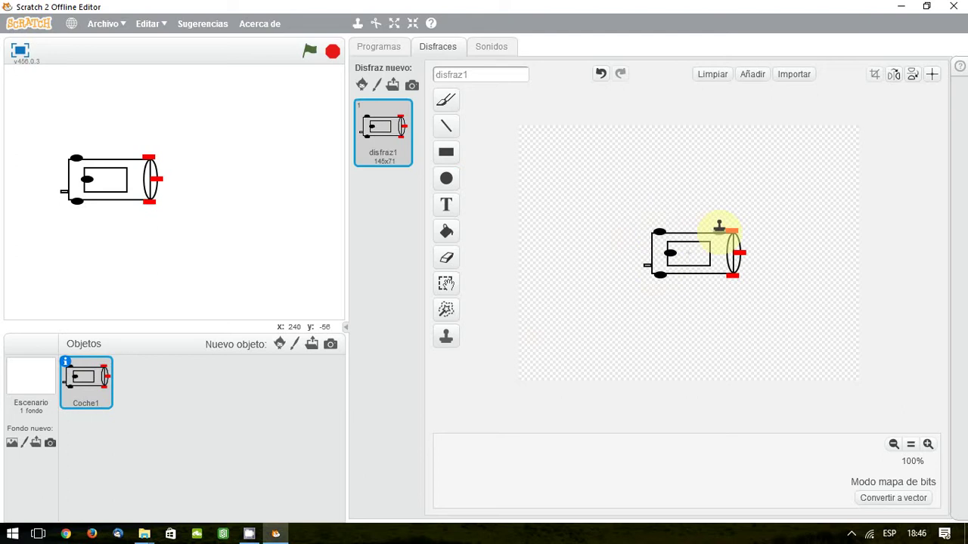
{"action": "left_click_drag", "start_coordinate": [719, 226], "coordinate": [728, 237]}
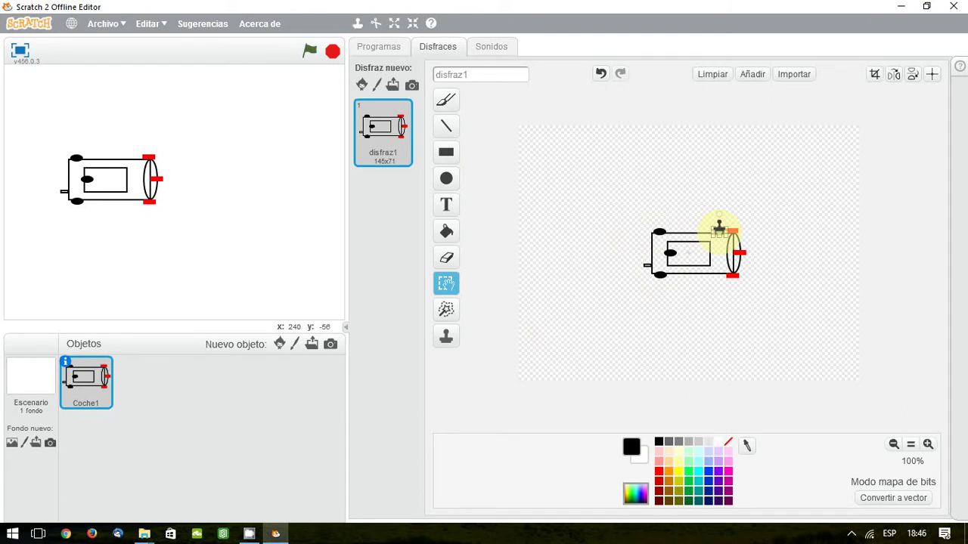
{"action": "left_click", "coordinate": [719, 227]}
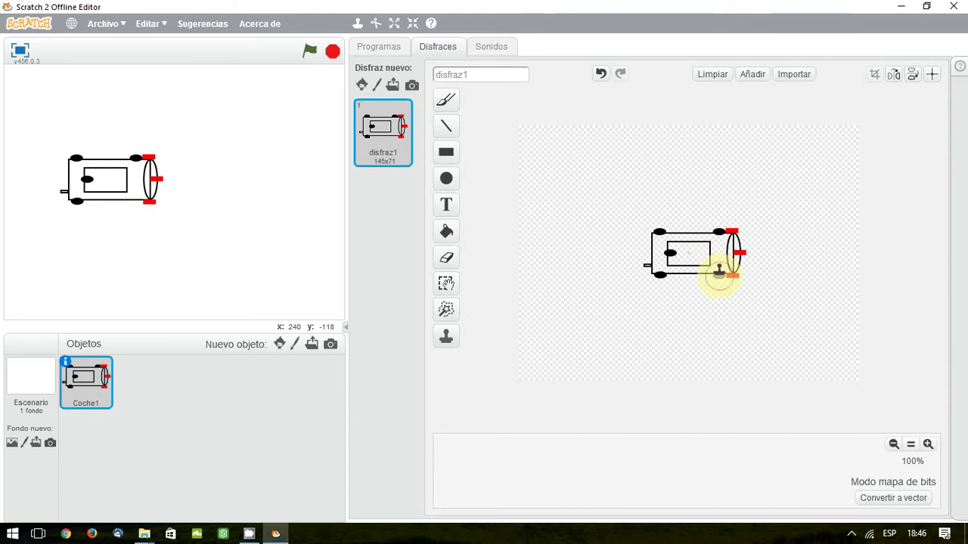
{"action": "left_click_drag", "start_coordinate": [712, 274], "coordinate": [728, 283]}
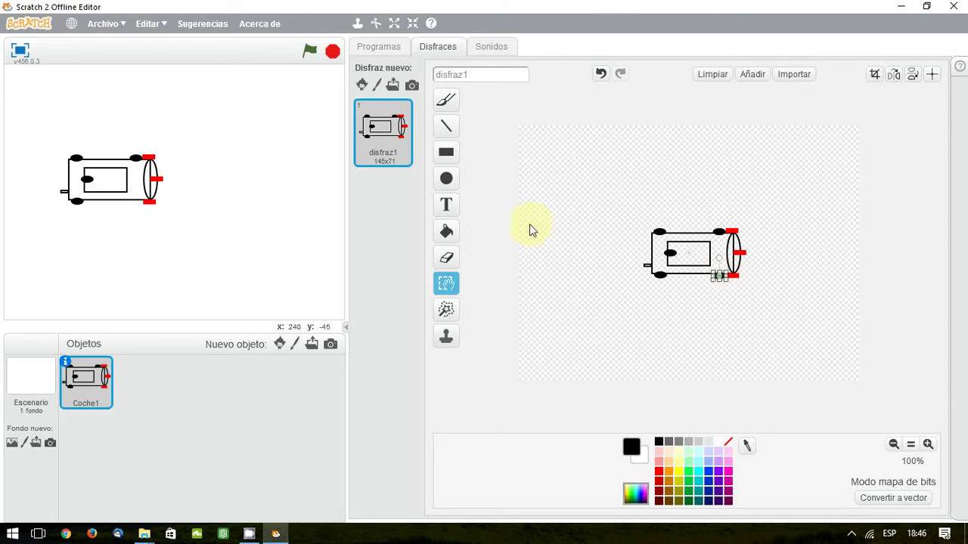
Fill the sensor block at the middle of the car's front yellow and the lower right sensor block green
{"action": "left_click", "coordinate": [451, 234]}
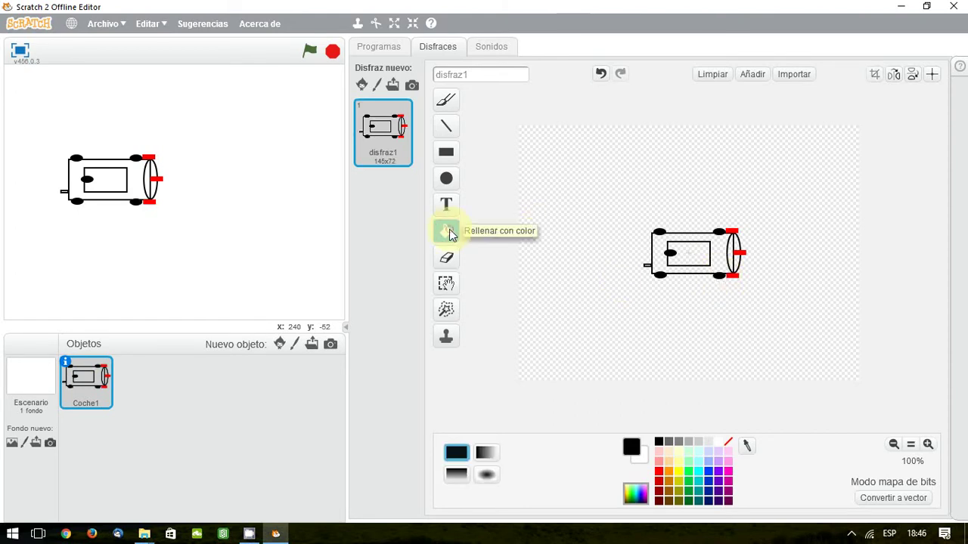
{"action": "left_click", "coordinate": [676, 472]}
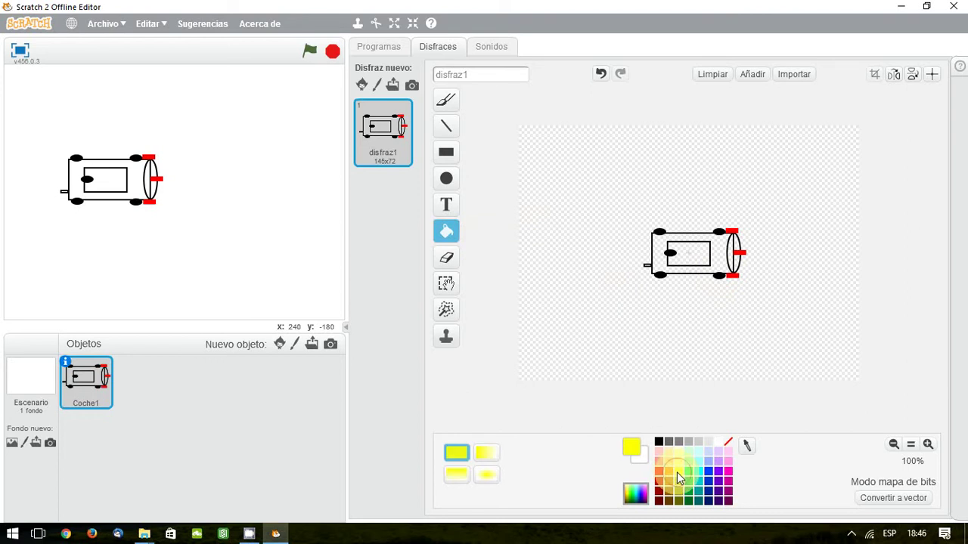
{"action": "left_click", "coordinate": [743, 257]}
{"action": "left_click", "coordinate": [689, 479]}
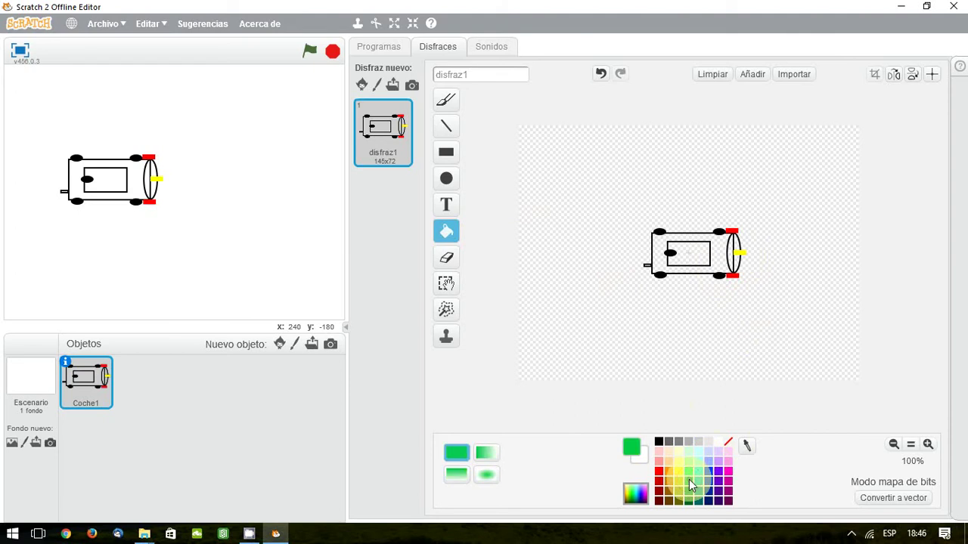
{"action": "left_click", "coordinate": [732, 277]}
Fill the car body with dark red and the cabin rectangle with turquoise
{"action": "left_click", "coordinate": [658, 471]}
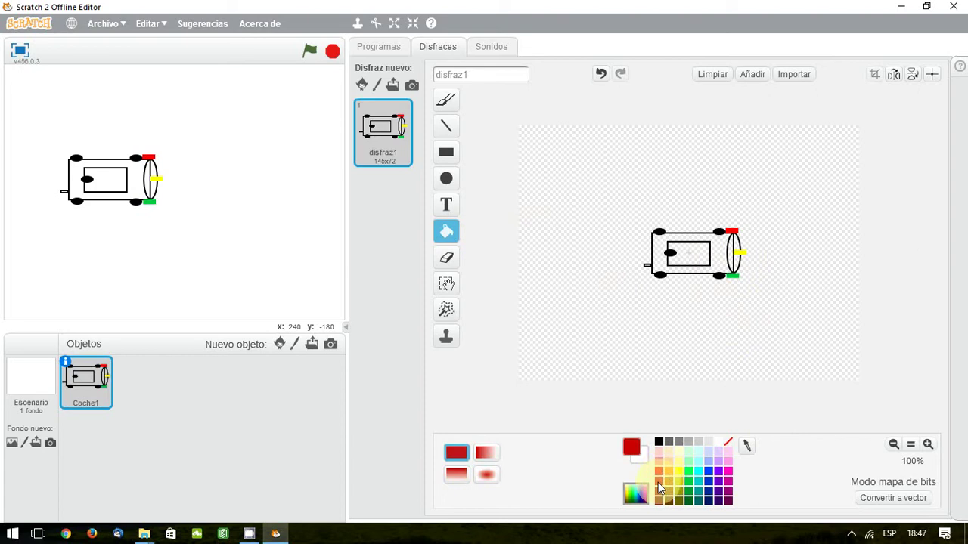
{"action": "left_click", "coordinate": [660, 265]}
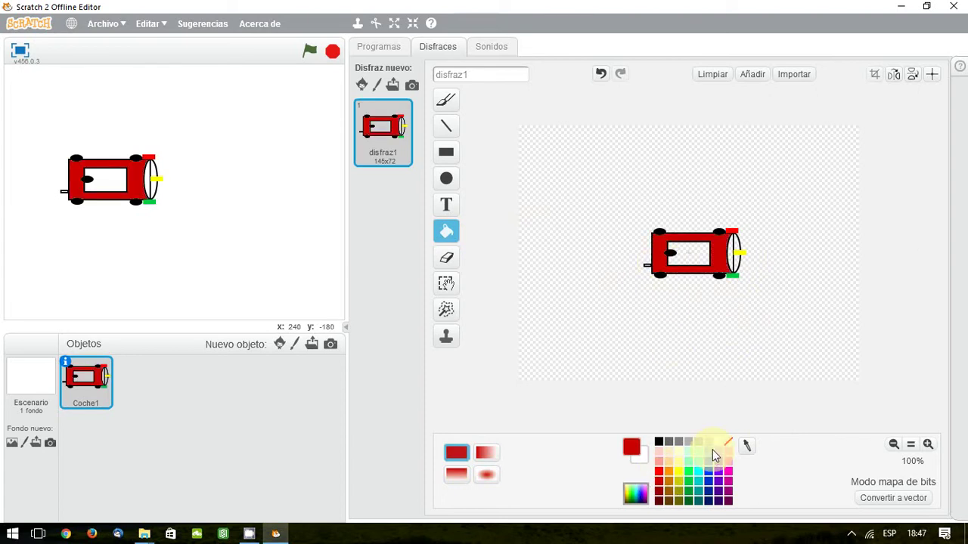
{"action": "left_click", "coordinate": [699, 481]}
{"action": "left_click", "coordinate": [699, 257]}
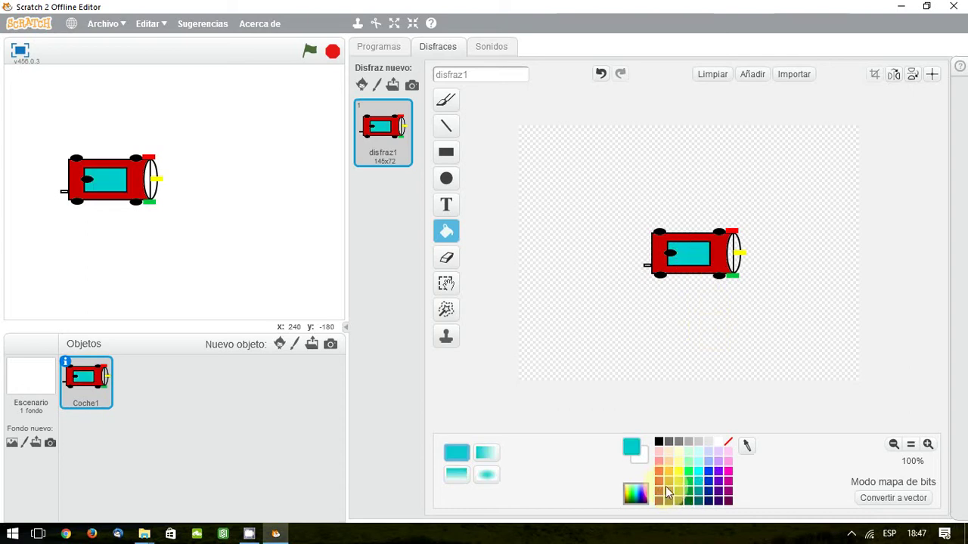
Fill the white sections of the car's rounded front with dark red and fill in the rear exhaust pipe
{"action": "left_click", "coordinate": [658, 476]}
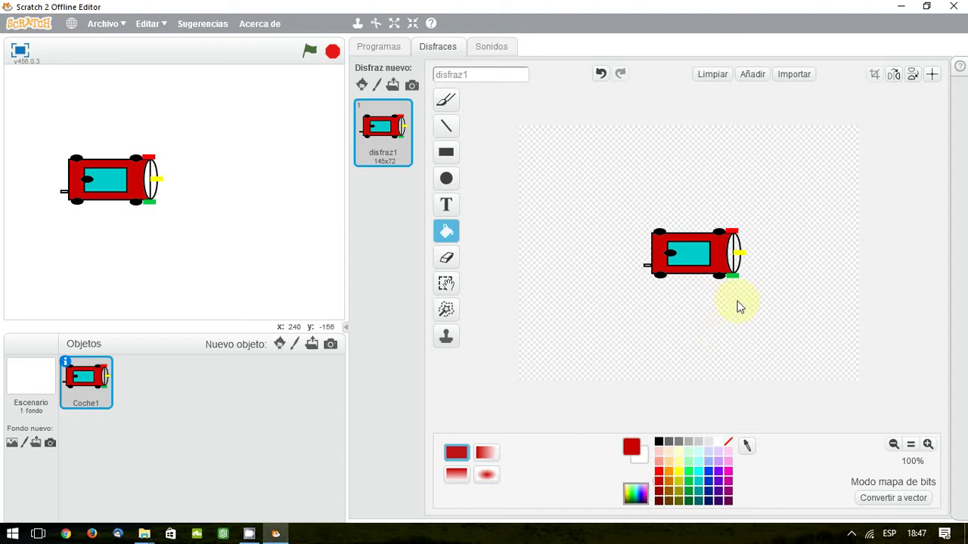
{"action": "left_click", "coordinate": [735, 261]}
{"action": "left_click", "coordinate": [732, 262]}
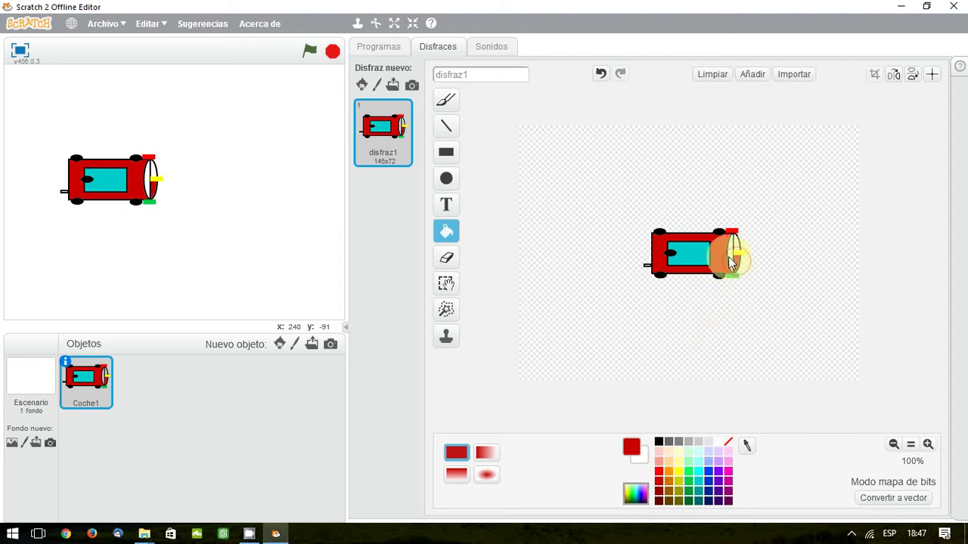
{"action": "left_click", "coordinate": [732, 242]}
{"action": "left_click", "coordinate": [738, 250]}
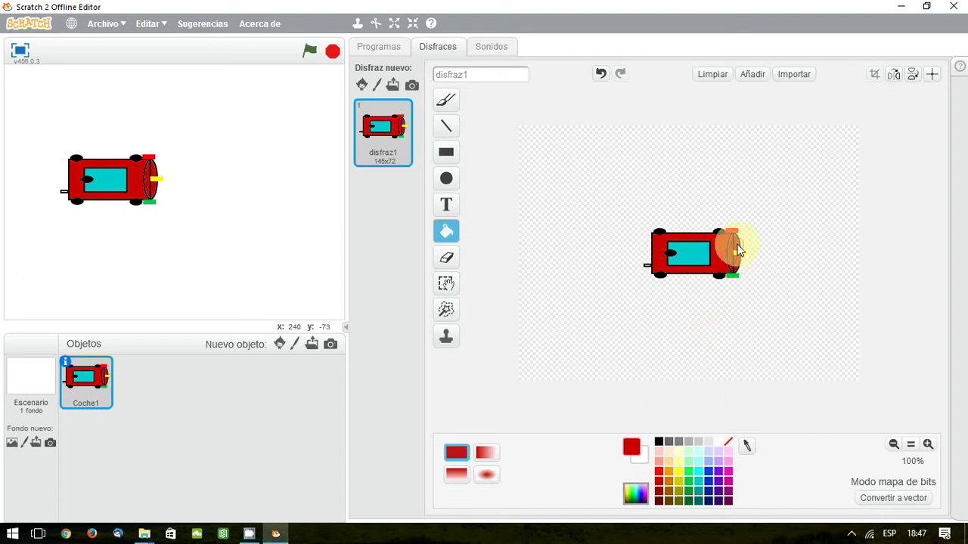
{"action": "left_click", "coordinate": [646, 271]}
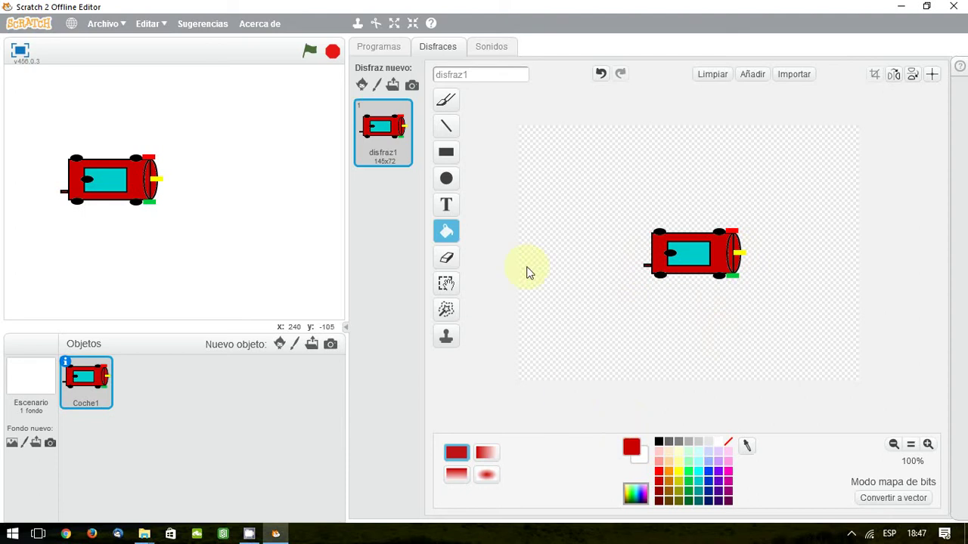
Duplicate the disfraz1 costume and paint thin branching brown strokes as smoke behind the copy's exhaust pipe
{"action": "right_click", "coordinate": [385, 130]}
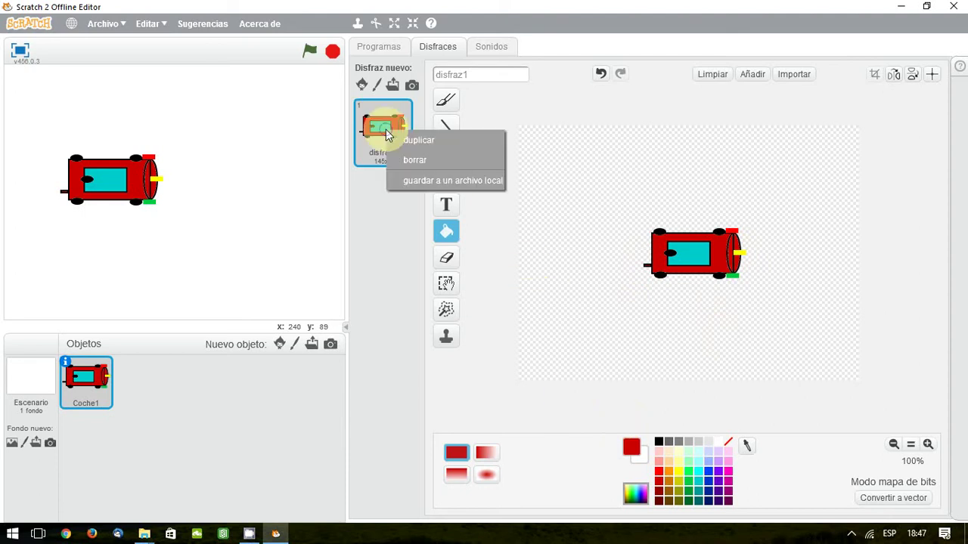
{"action": "left_click", "coordinate": [405, 140]}
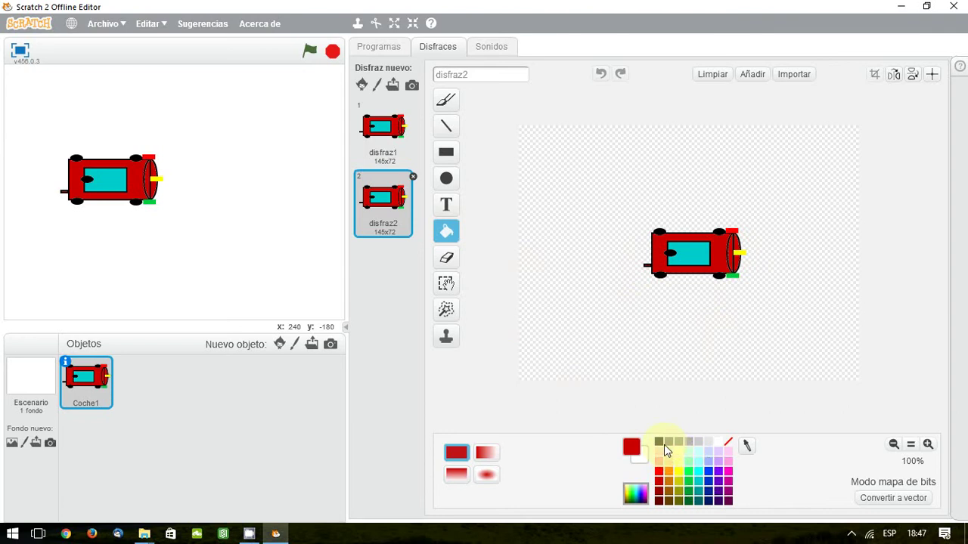
{"action": "left_click", "coordinate": [669, 490]}
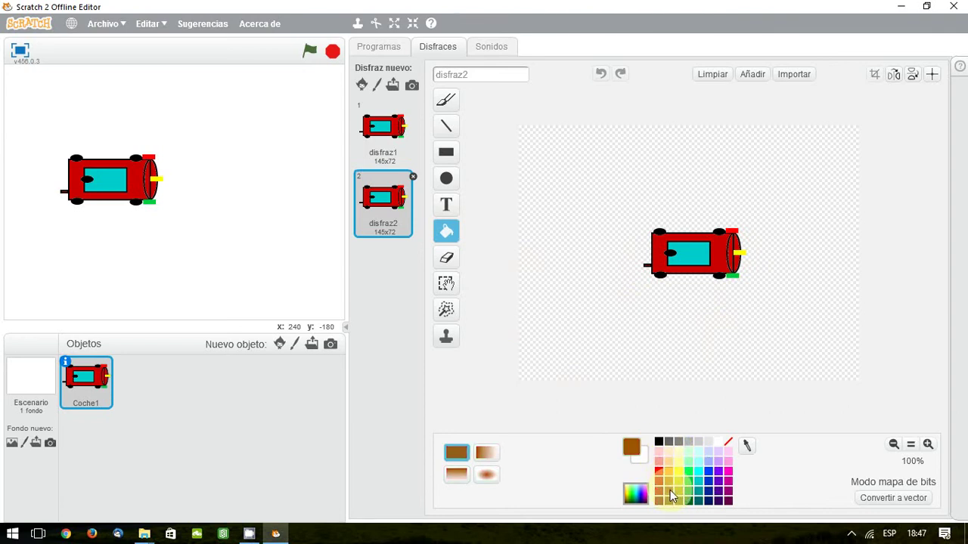
{"action": "left_click", "coordinate": [447, 101]}
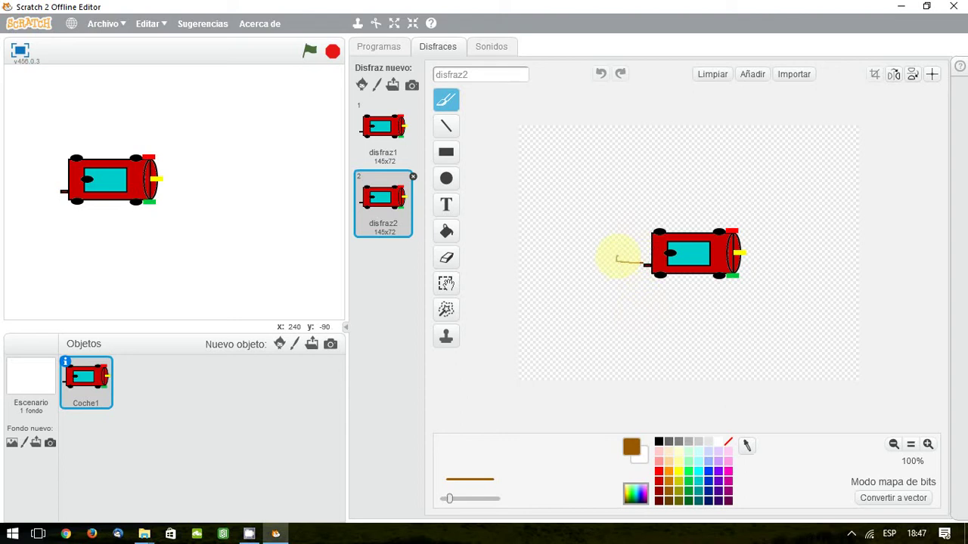
{"action": "left_click_drag", "start_coordinate": [618, 260], "coordinate": [620, 259]}
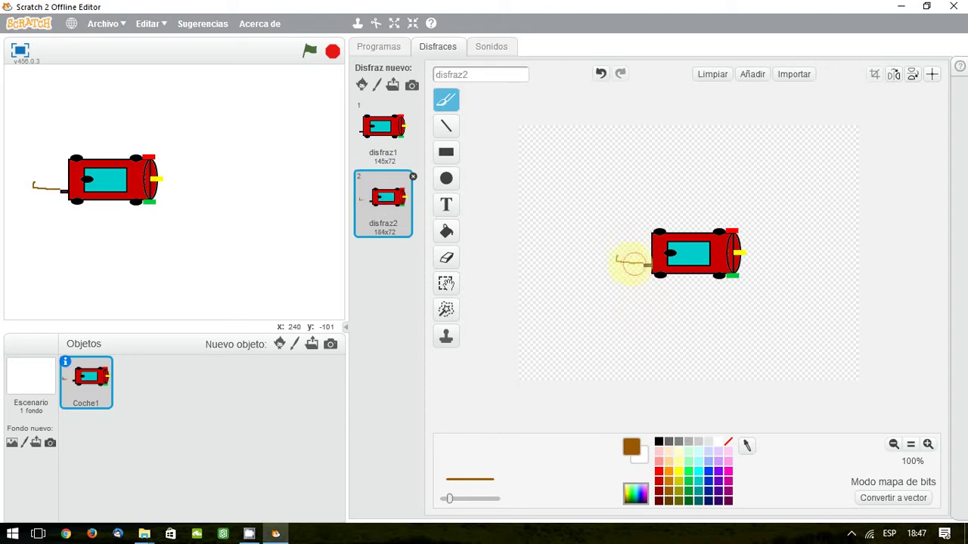
{"action": "left_click_drag", "start_coordinate": [605, 266], "coordinate": [601, 266]}
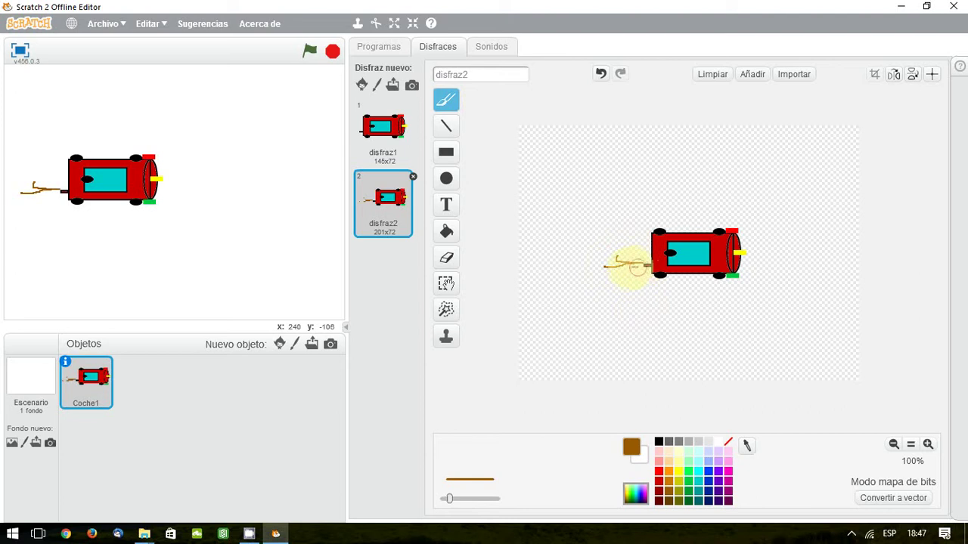
{"action": "left_click_drag", "start_coordinate": [613, 272], "coordinate": [639, 261]}
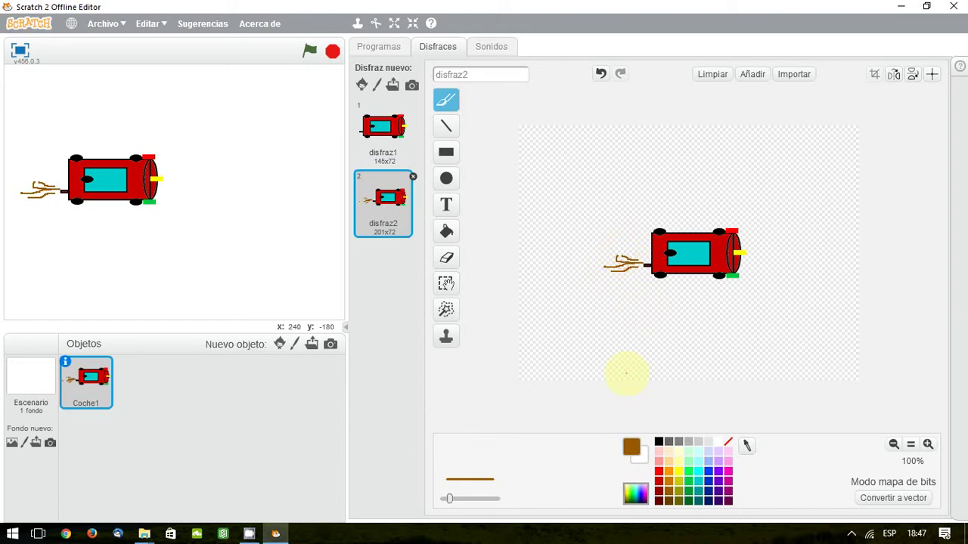
Draw a wide, thick black unfilled ellipse across the lower part of the stage backdrop fondo1
{"action": "left_click", "coordinate": [39, 377]}
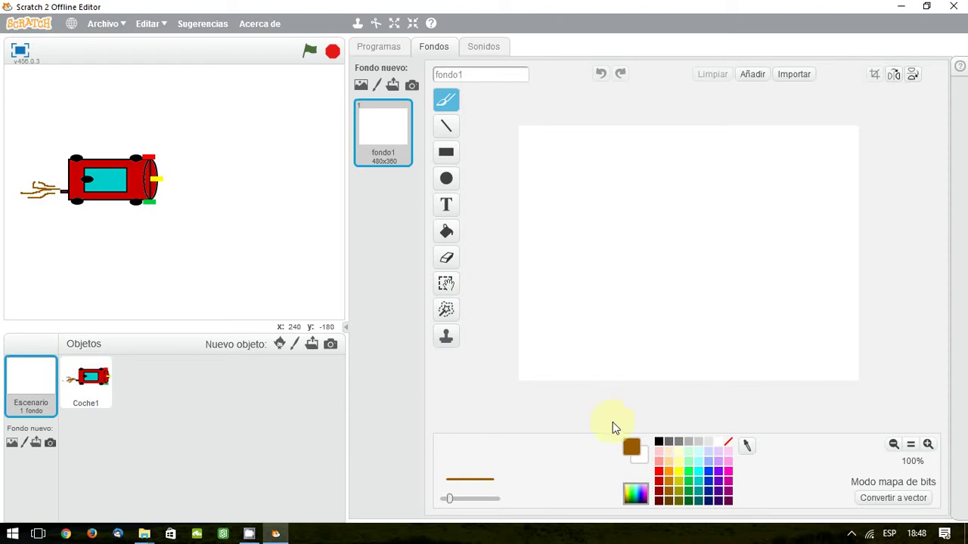
{"action": "left_click", "coordinate": [658, 442]}
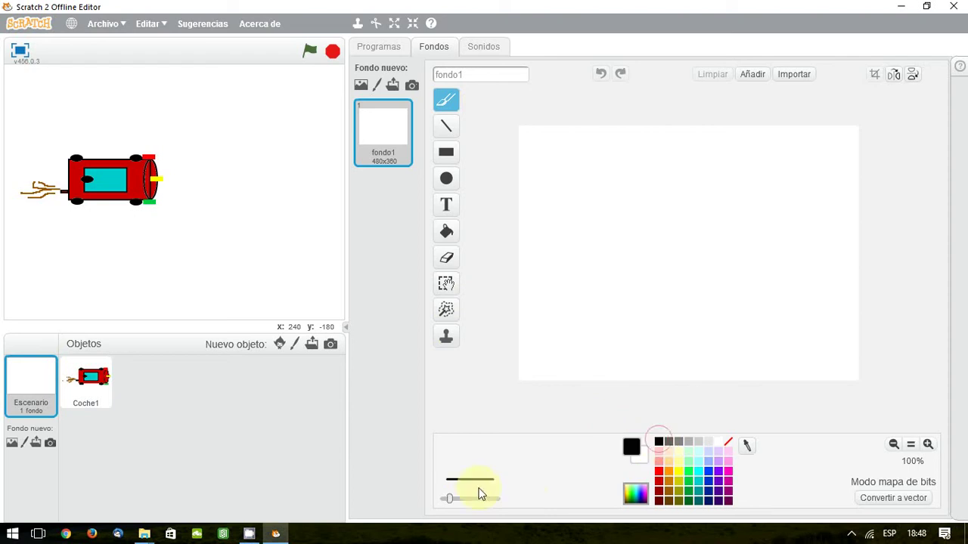
{"action": "left_click_drag", "start_coordinate": [468, 501], "coordinate": [483, 500]}
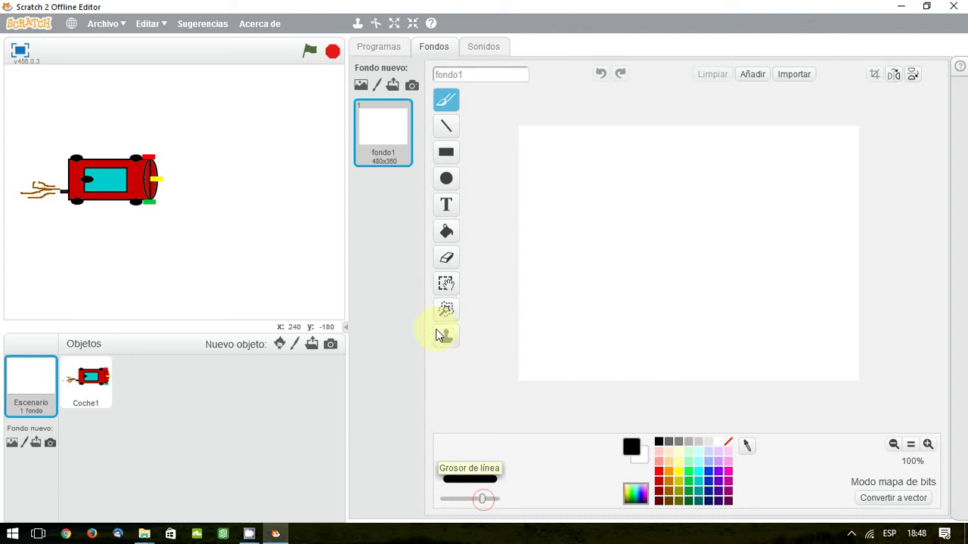
{"action": "left_click", "coordinate": [447, 179]}
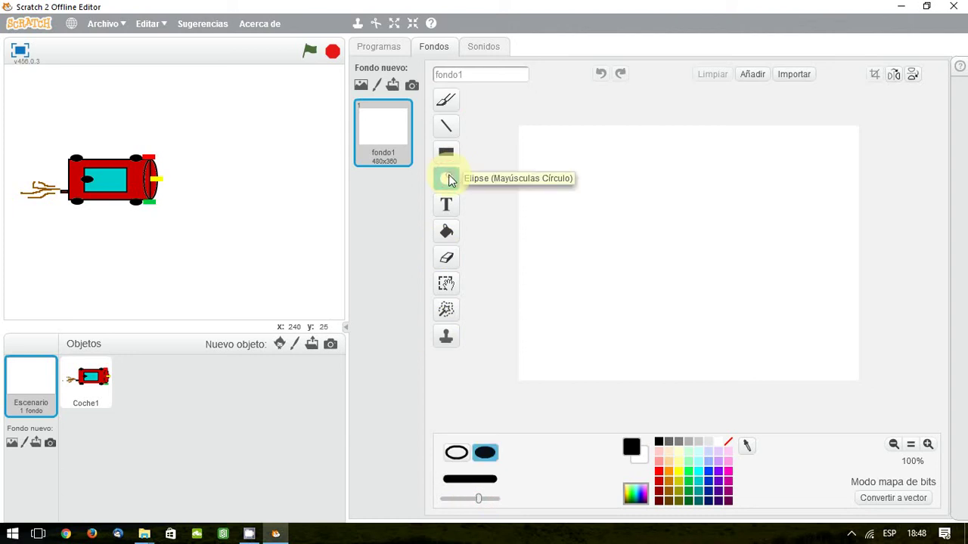
{"action": "left_click", "coordinate": [456, 452]}
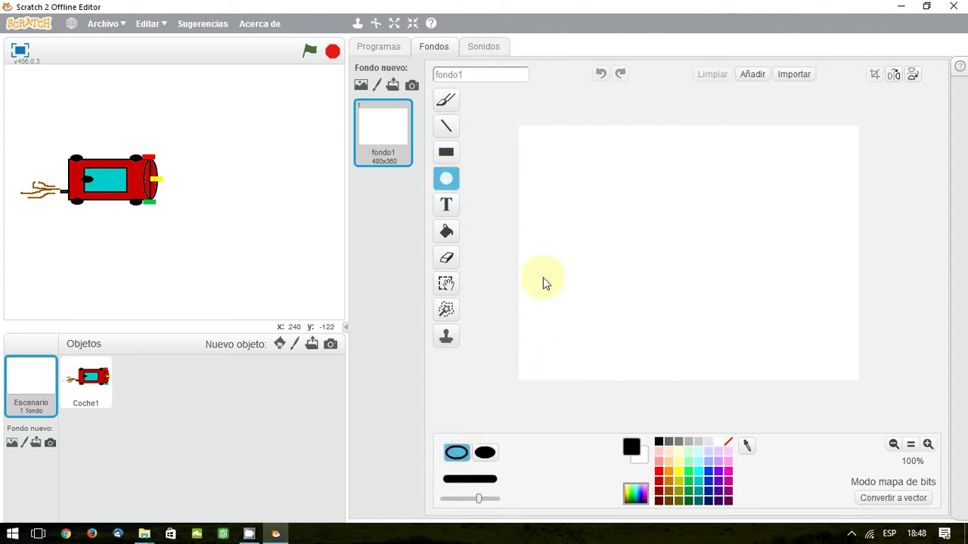
{"action": "mouse_move", "coordinate": [531, 275]}
{"action": "left_mouse_down"}
{"action": "mouse_move", "coordinate": [540, 298]}
{"action": "mouse_move", "coordinate": [597, 330]}
{"action": "left_mouse_up"}
{"action": "left_click_drag", "start_coordinate": [688, 348], "coordinate": [856, 377]}
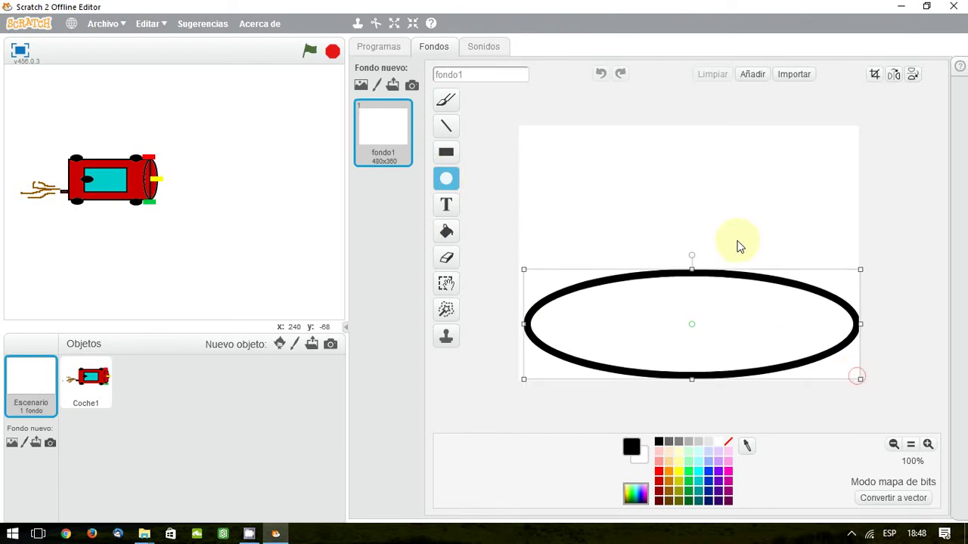
Stretch the ellipse upward to fill most of the backdrop's height and narrow it slightly to fit the width
{"action": "left_click_drag", "start_coordinate": [692, 269], "coordinate": [685, 177]}
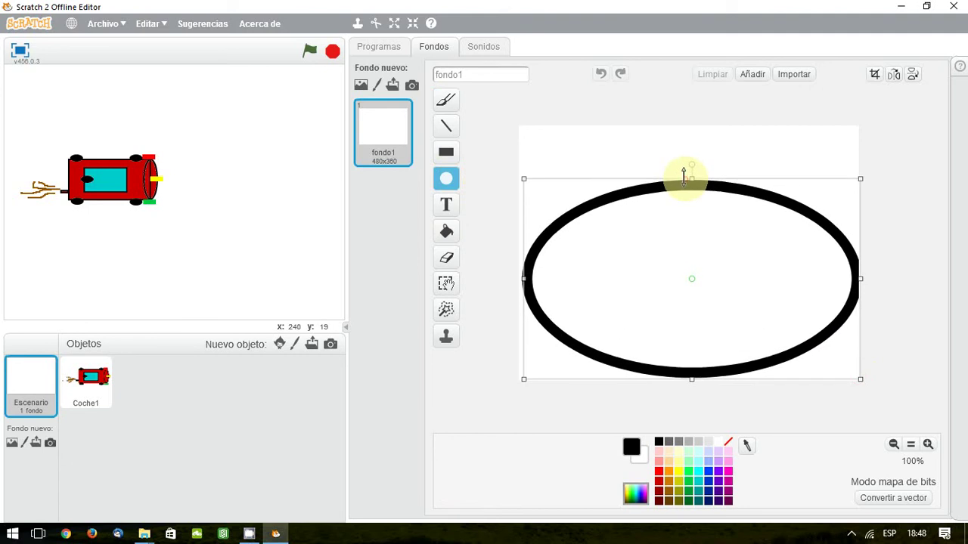
{"action": "left_click_drag", "start_coordinate": [859, 276], "coordinate": [855, 275]}
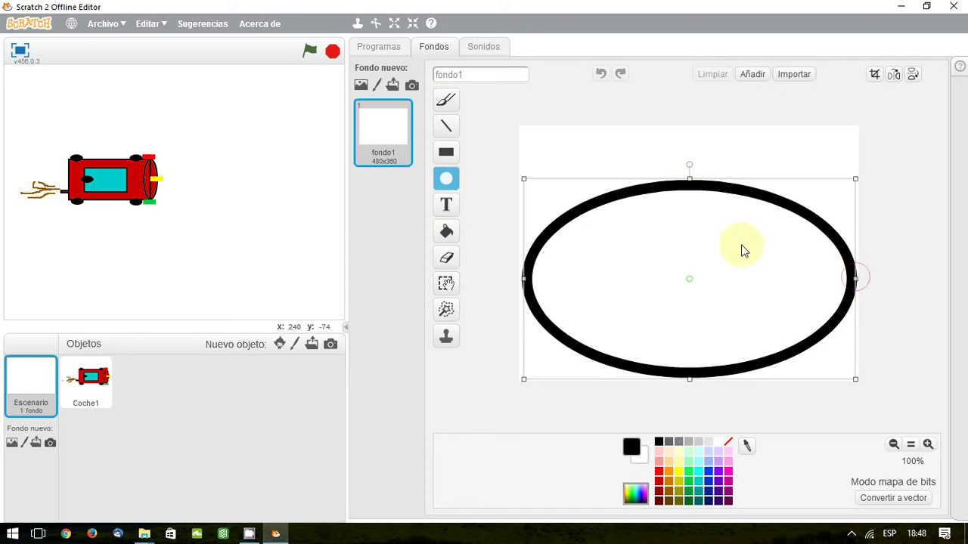
{"action": "left_click_drag", "start_coordinate": [687, 173], "coordinate": [688, 157]}
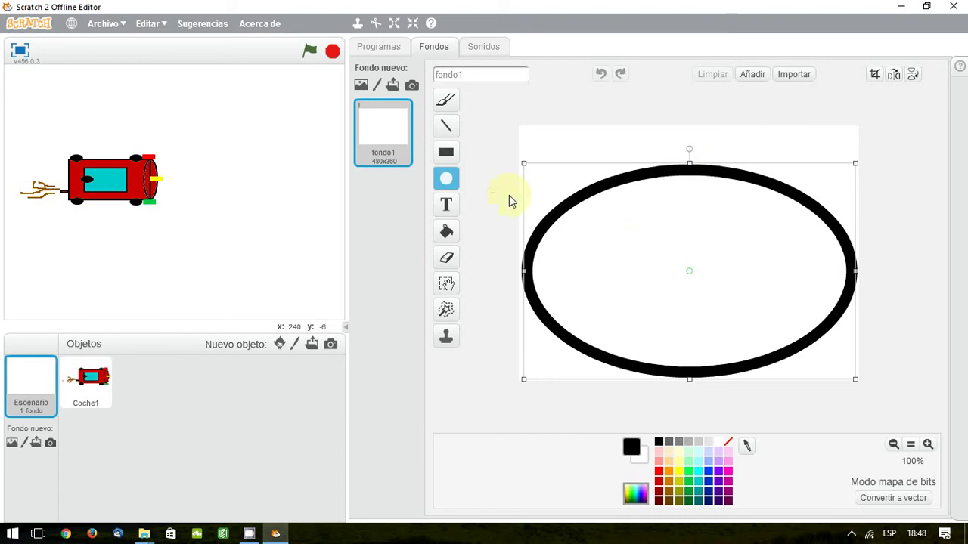
Draw a small, flat black unfilled ellipse in the centre of the large one to form the track's inner edge
{"action": "left_click", "coordinate": [449, 181]}
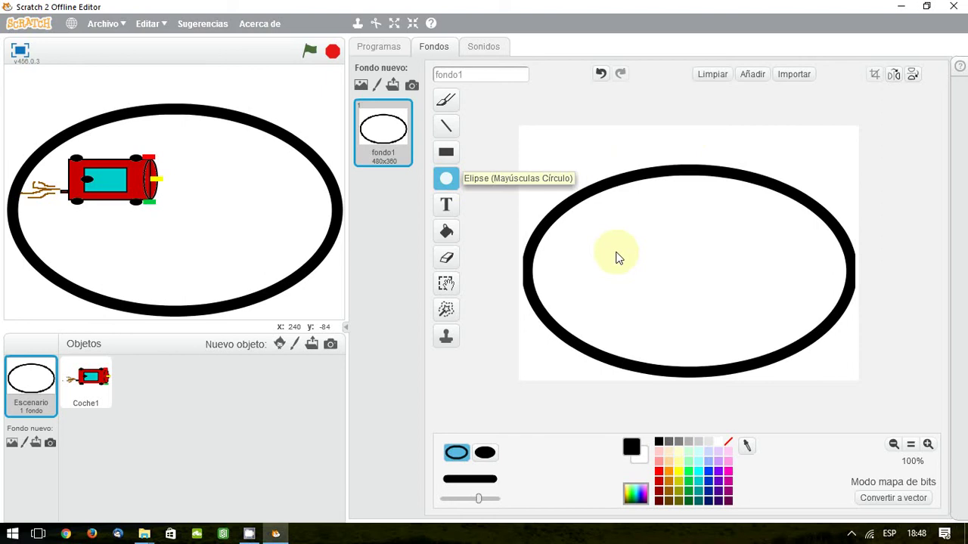
{"action": "left_click_drag", "start_coordinate": [614, 255], "coordinate": [764, 283]}
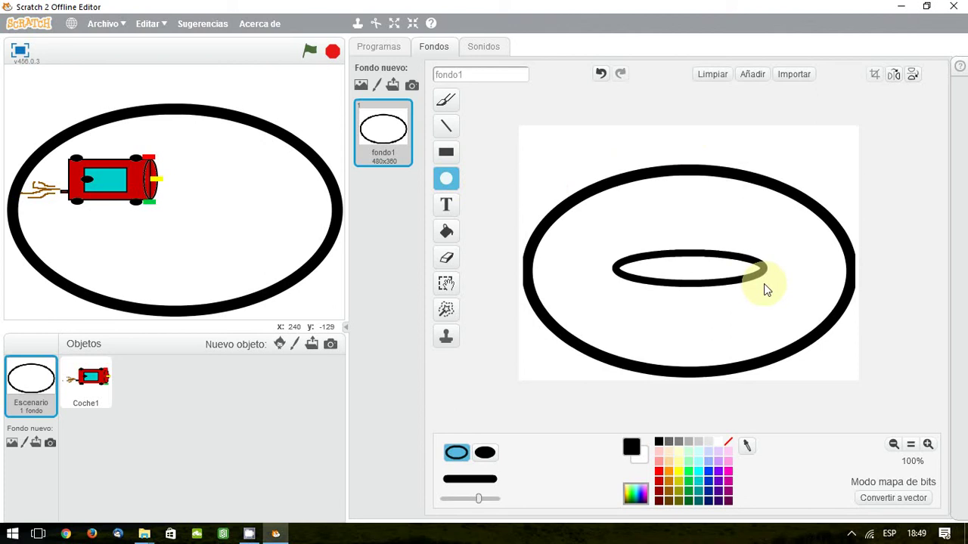
{"action": "left_click_drag", "start_coordinate": [764, 283], "coordinate": [764, 283]}
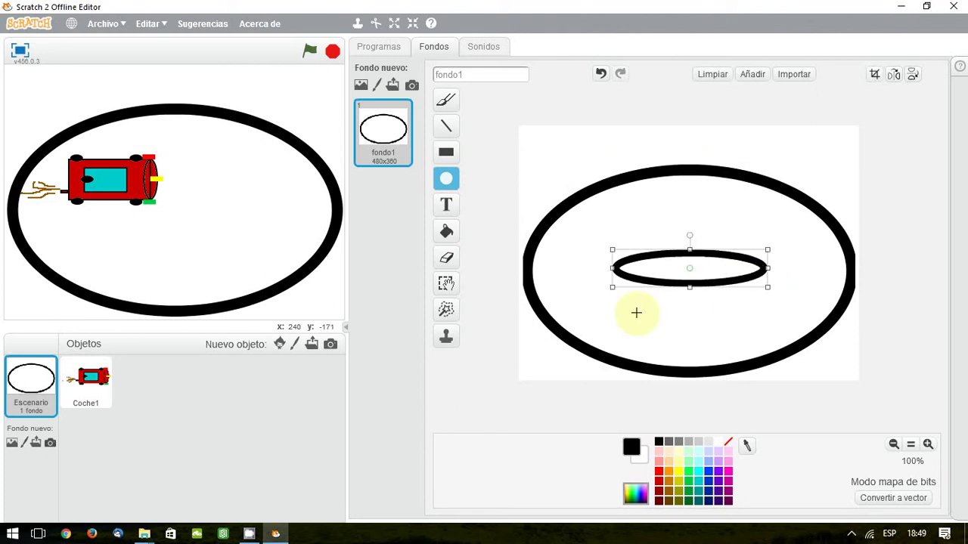
Fill the track area between the two ellipses with solid light gray
{"action": "left_click", "coordinate": [689, 444]}
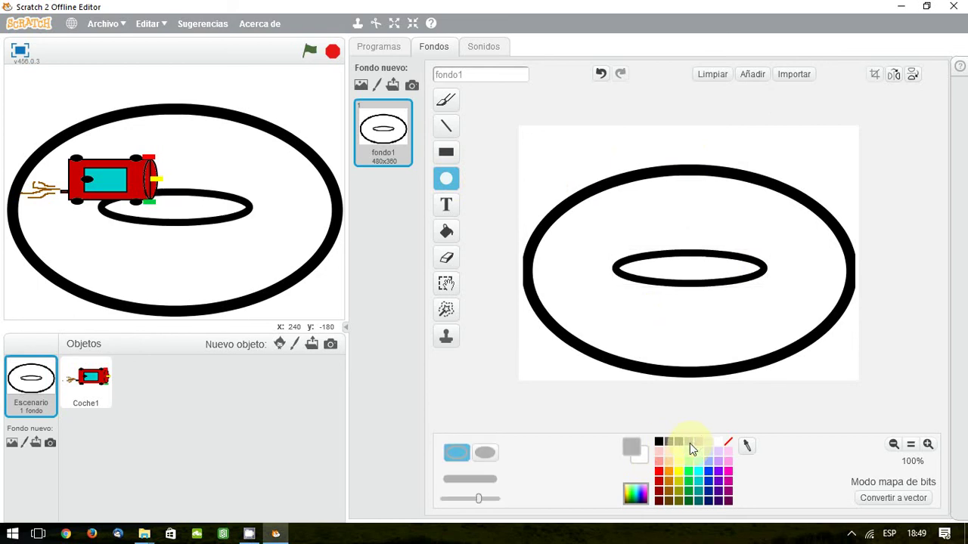
{"action": "left_click", "coordinate": [446, 230]}
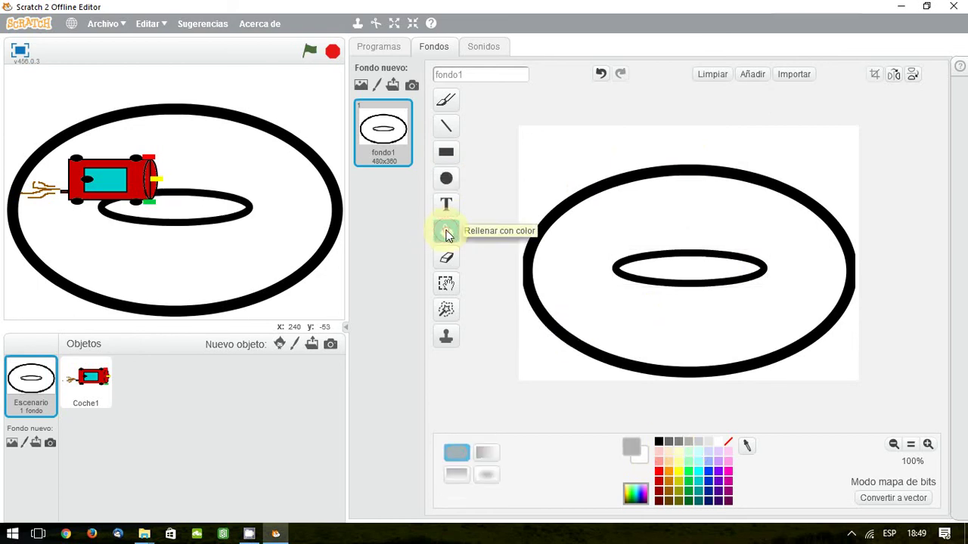
{"action": "left_click", "coordinate": [607, 302]}
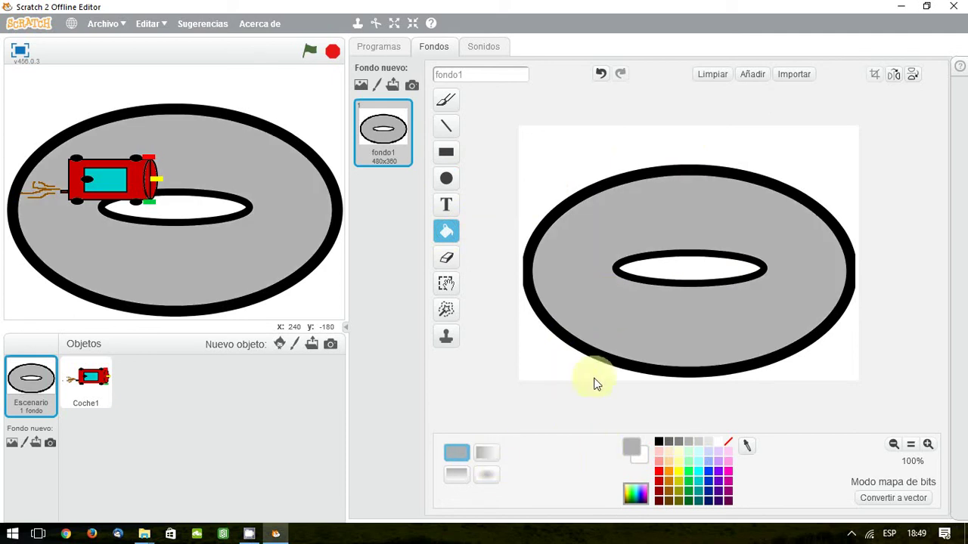
Fill the area outside the track and the inner ellipse with a horizontal light yellow to white gradient
{"action": "left_click", "coordinate": [678, 461]}
{"action": "left_click", "coordinate": [493, 453]}
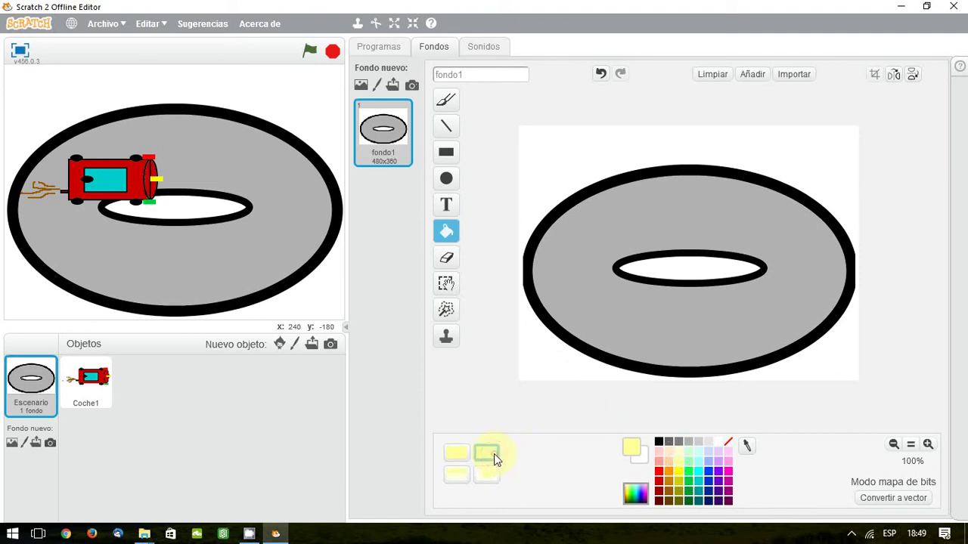
{"action": "left_click", "coordinate": [561, 370]}
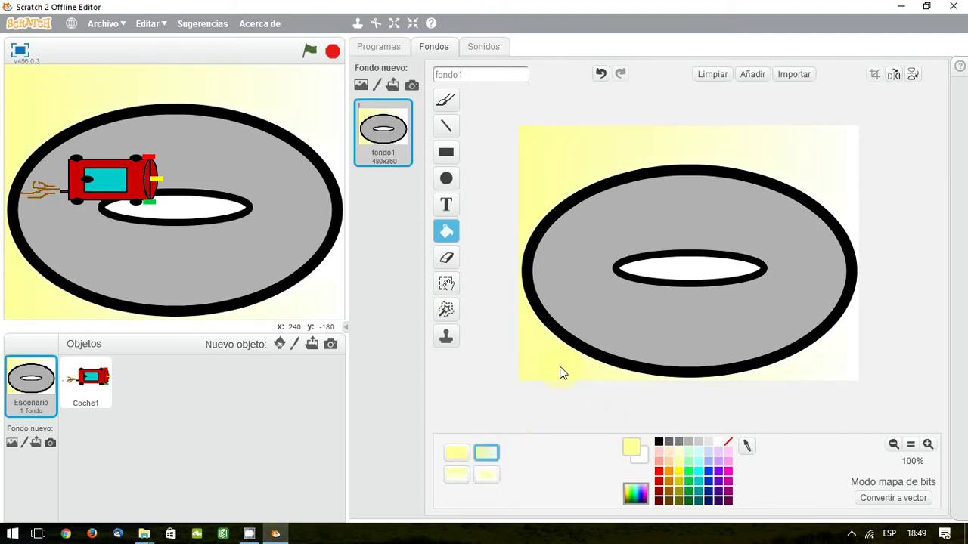
{"action": "left_click", "coordinate": [673, 268]}
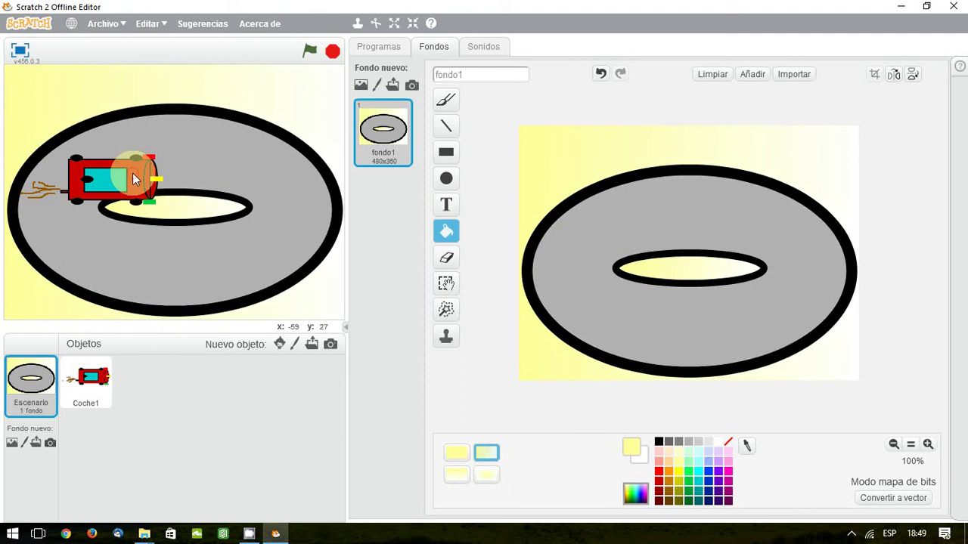
Shrink the Coche1 sprite on the stage to roughly a third of its size so it fits within the gray track
{"action": "left_click", "coordinate": [412, 24]}
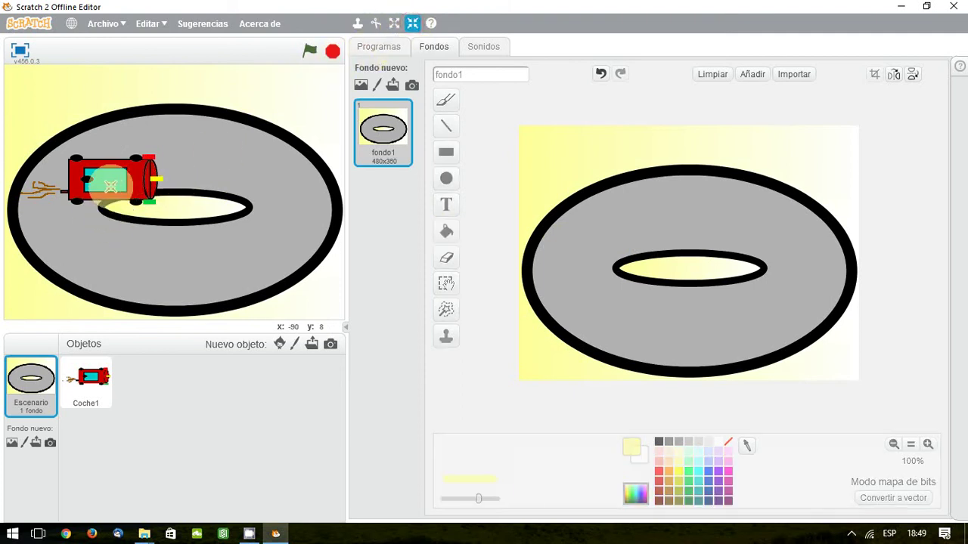
{"action": "left_click", "coordinate": [128, 183]}
{"action": "left_click", "coordinate": [128, 183]}
{"action": "left_click", "coordinate": [127, 182]}
{"action": "left_click", "coordinate": [126, 182]}
{"action": "left_click", "coordinate": [123, 181]}
{"action": "left_click", "coordinate": [122, 181]}
{"action": "left_click", "coordinate": [120, 180]}
{"action": "left_click", "coordinate": [119, 180]}
{"action": "left_click", "coordinate": [118, 179]}
{"action": "left_click", "coordinate": [116, 179]}
{"action": "left_click", "coordinate": [115, 179]}
{"action": "left_click", "coordinate": [113, 179]}
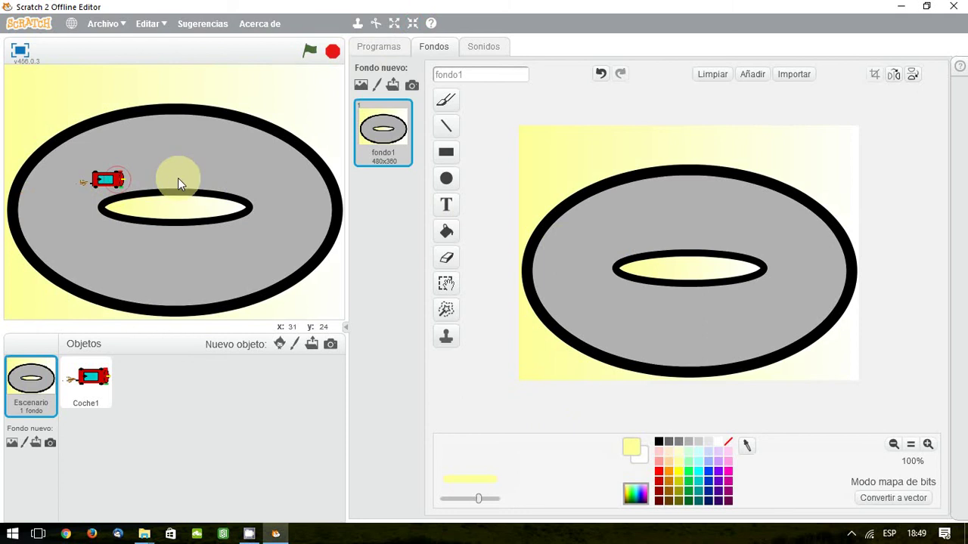
{"action": "left_click", "coordinate": [412, 25]}
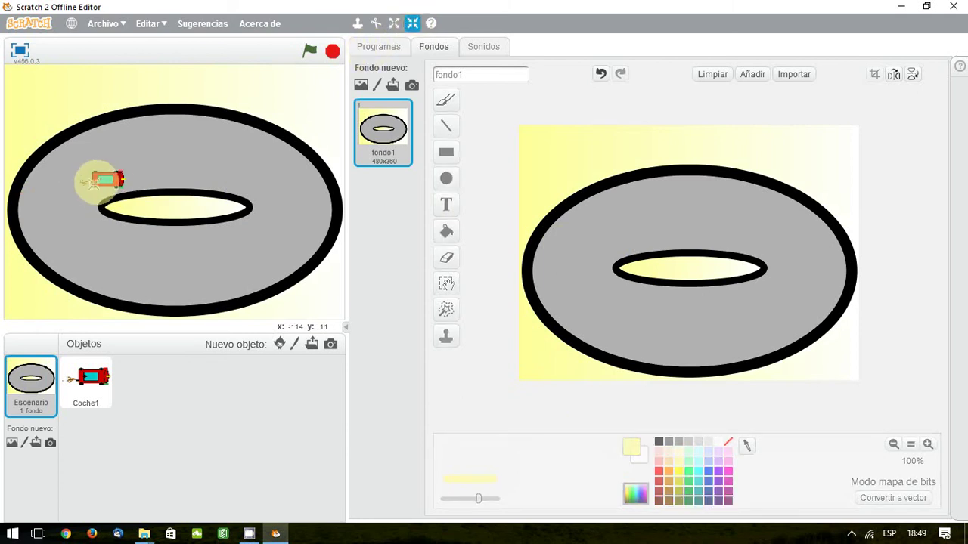
{"action": "left_click", "coordinate": [108, 179]}
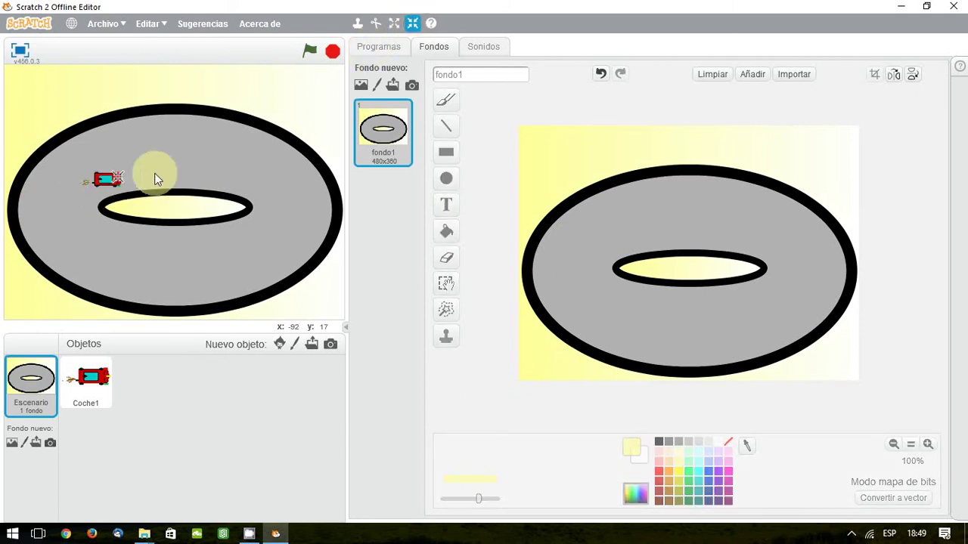
Move the car to the lower part of the track, just left of centre, and switch it to costume disfraz1
{"action": "left_click_drag", "start_coordinate": [112, 180], "coordinate": [111, 254]}
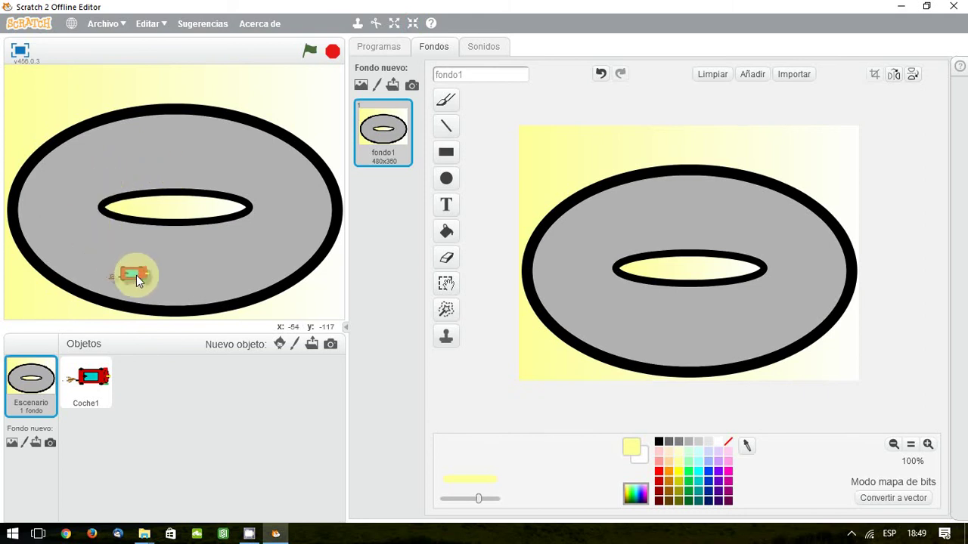
{"action": "left_click_drag", "start_coordinate": [136, 263], "coordinate": [144, 264]}
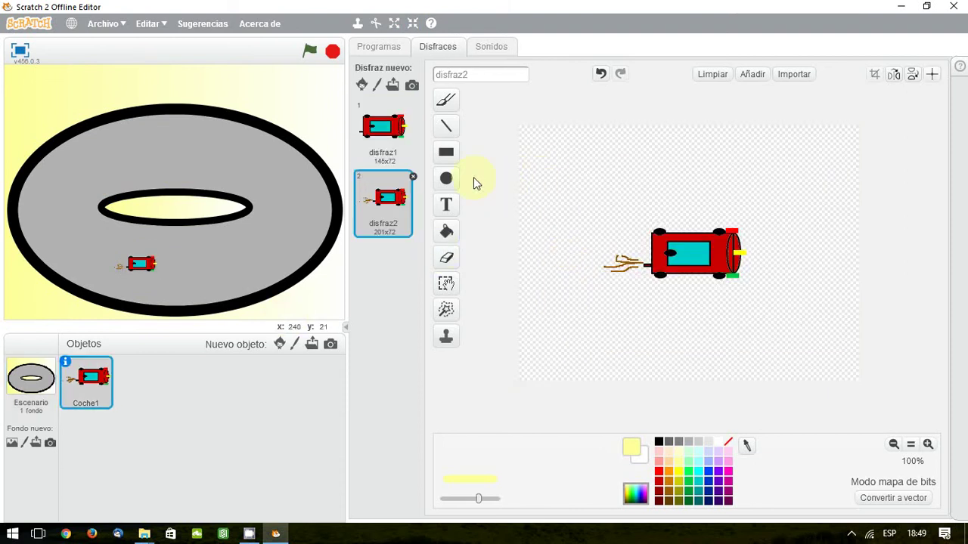
{"action": "left_click", "coordinate": [392, 133]}
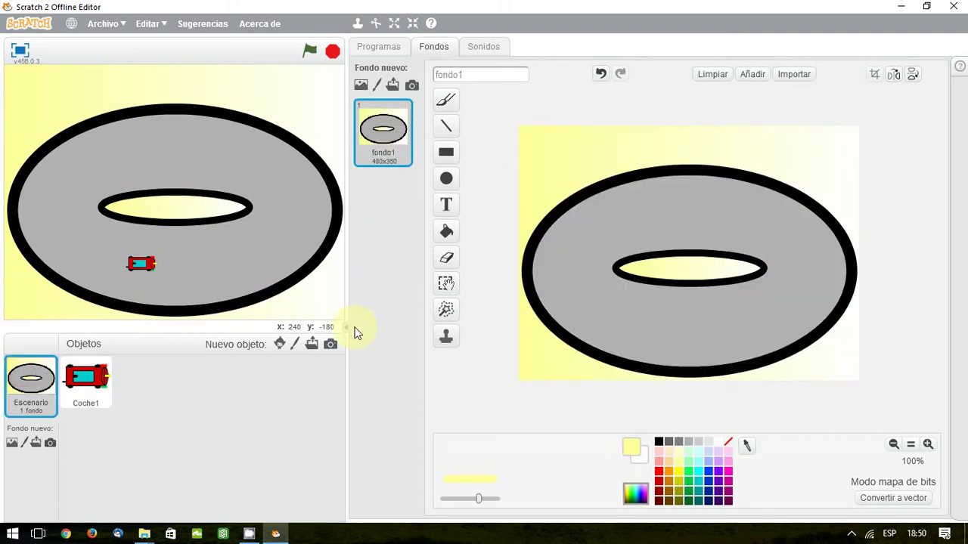
Draw a narrow vertical blue rectangle across the backdrop's lower track, from inner to outer edge, and return to the Coche1 sprite
{"action": "left_click", "coordinate": [709, 472]}
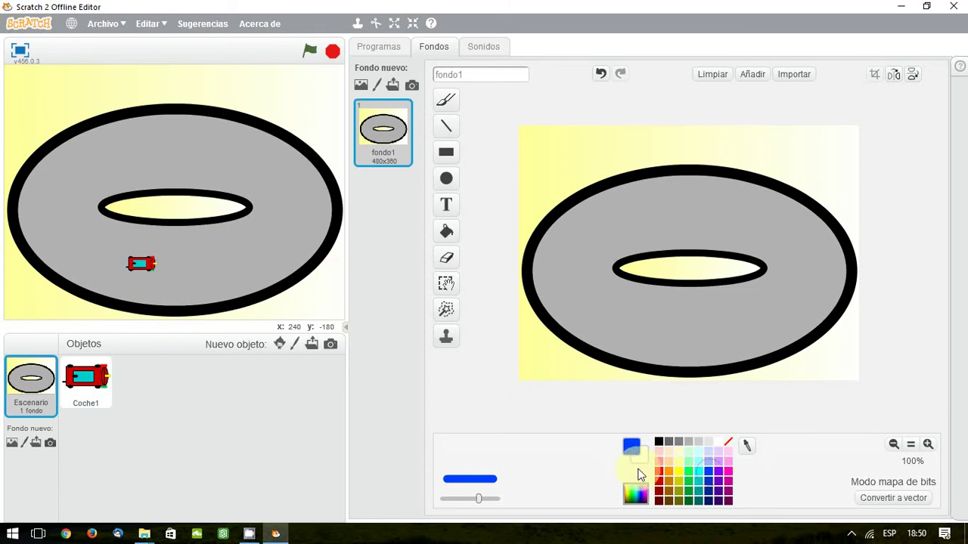
{"action": "left_click", "coordinate": [446, 153]}
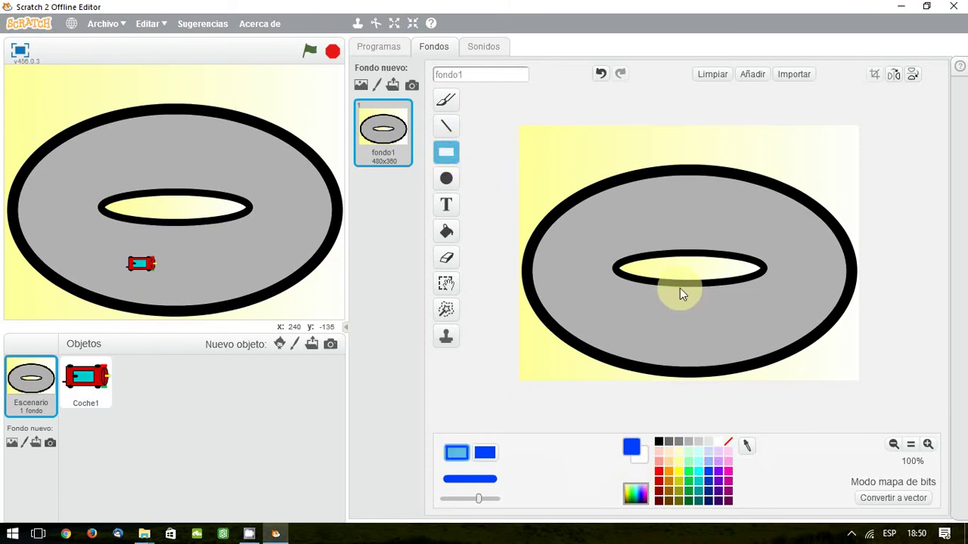
{"action": "left_click_drag", "start_coordinate": [679, 289], "coordinate": [679, 364]}
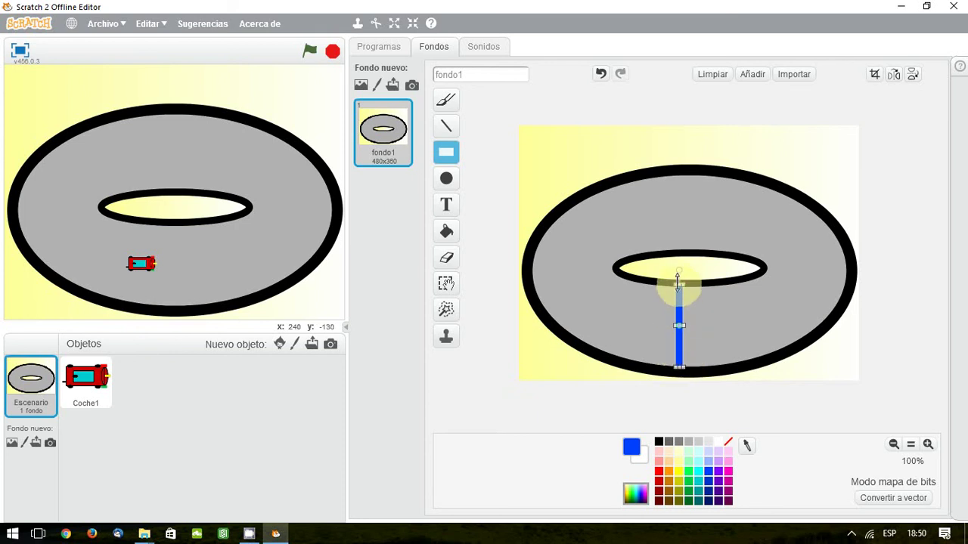
{"action": "left_click_drag", "start_coordinate": [677, 281], "coordinate": [679, 286]}
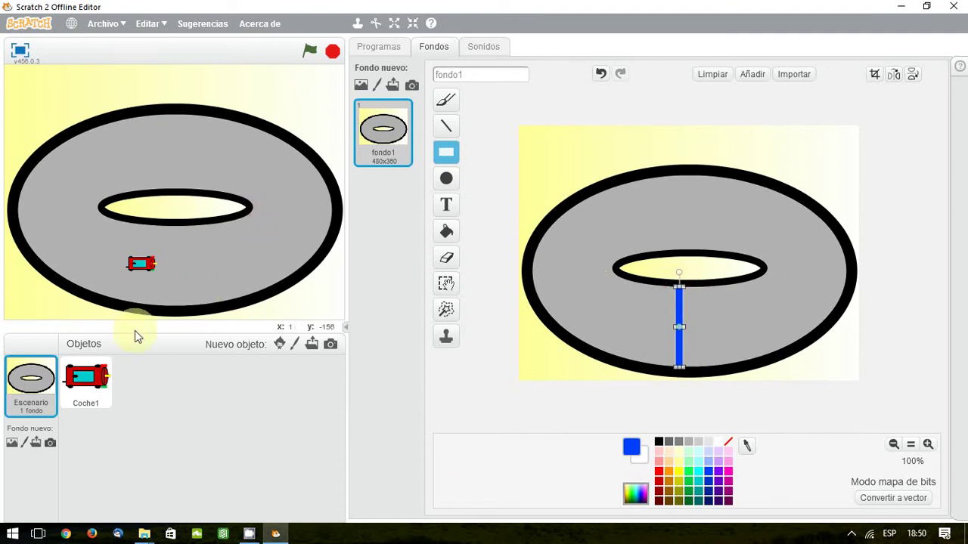
{"action": "left_click", "coordinate": [76, 387]}
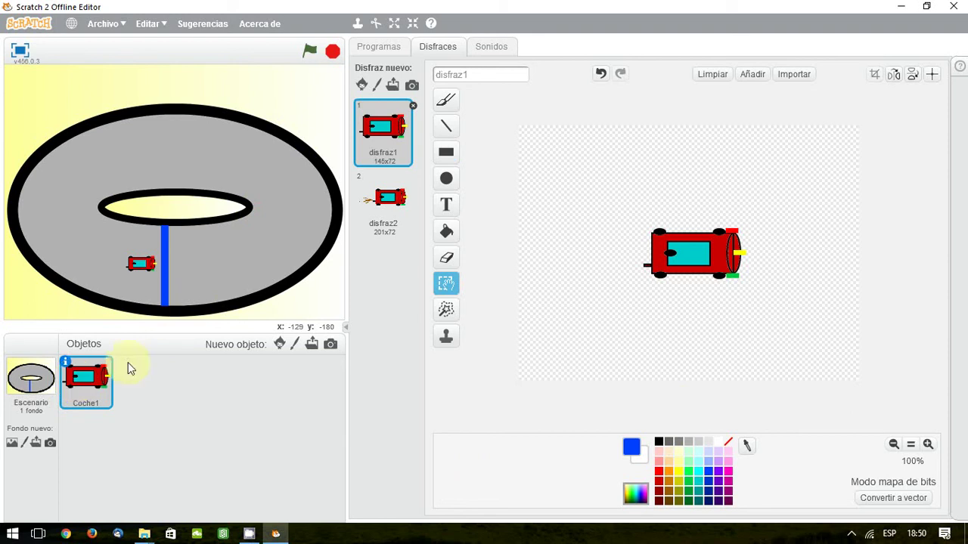